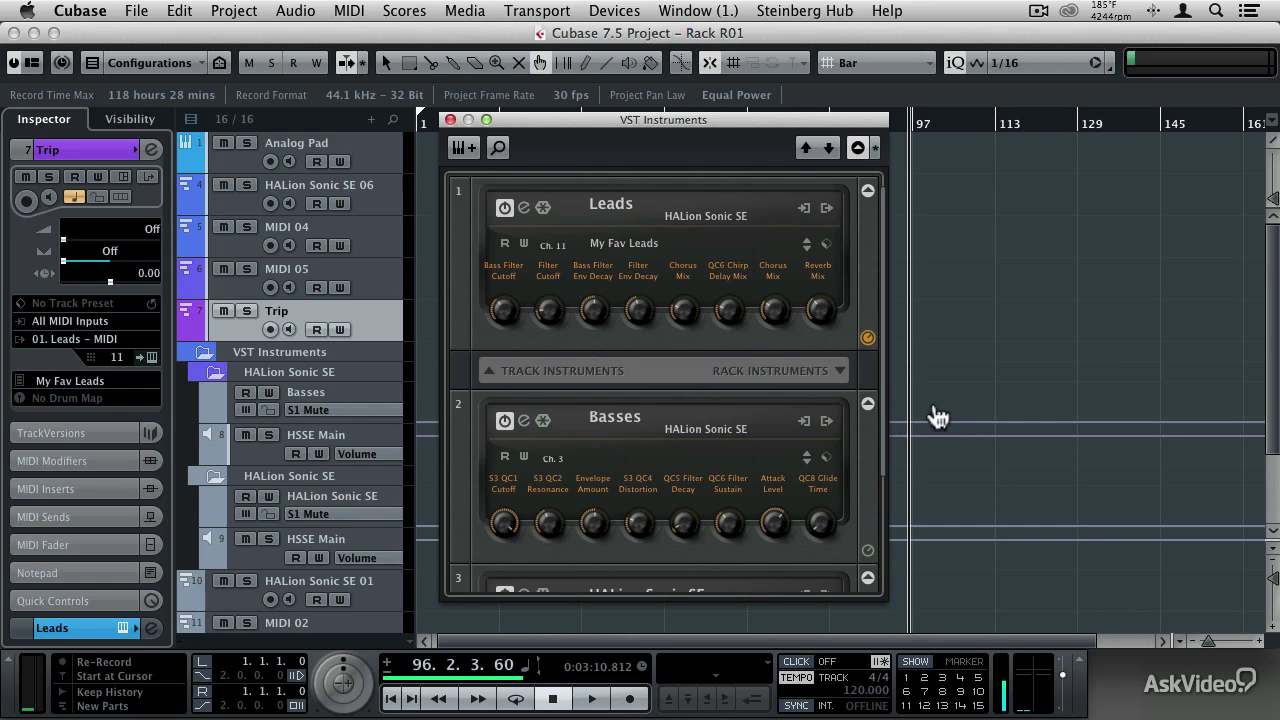
# Load Groove Agent SE from the Drum rack instruments and create its MIDI track.
pyautogui.click(840, 371)
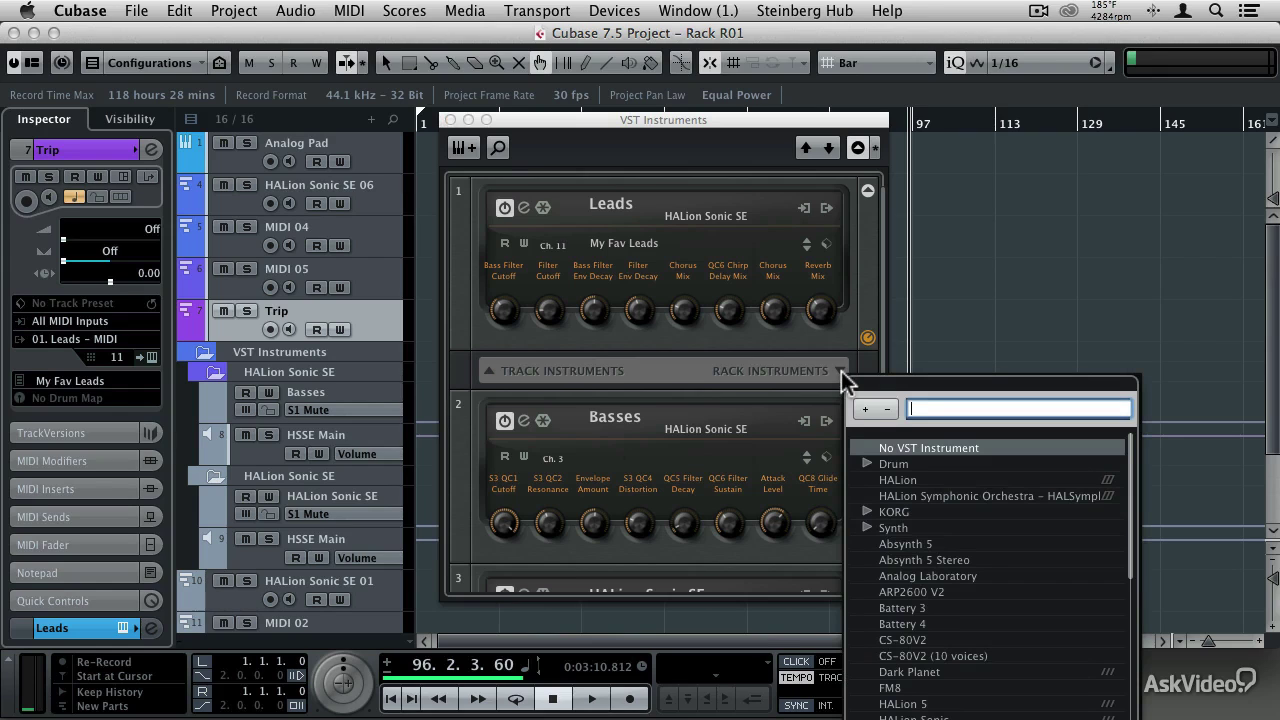
pyautogui.click(867, 464)
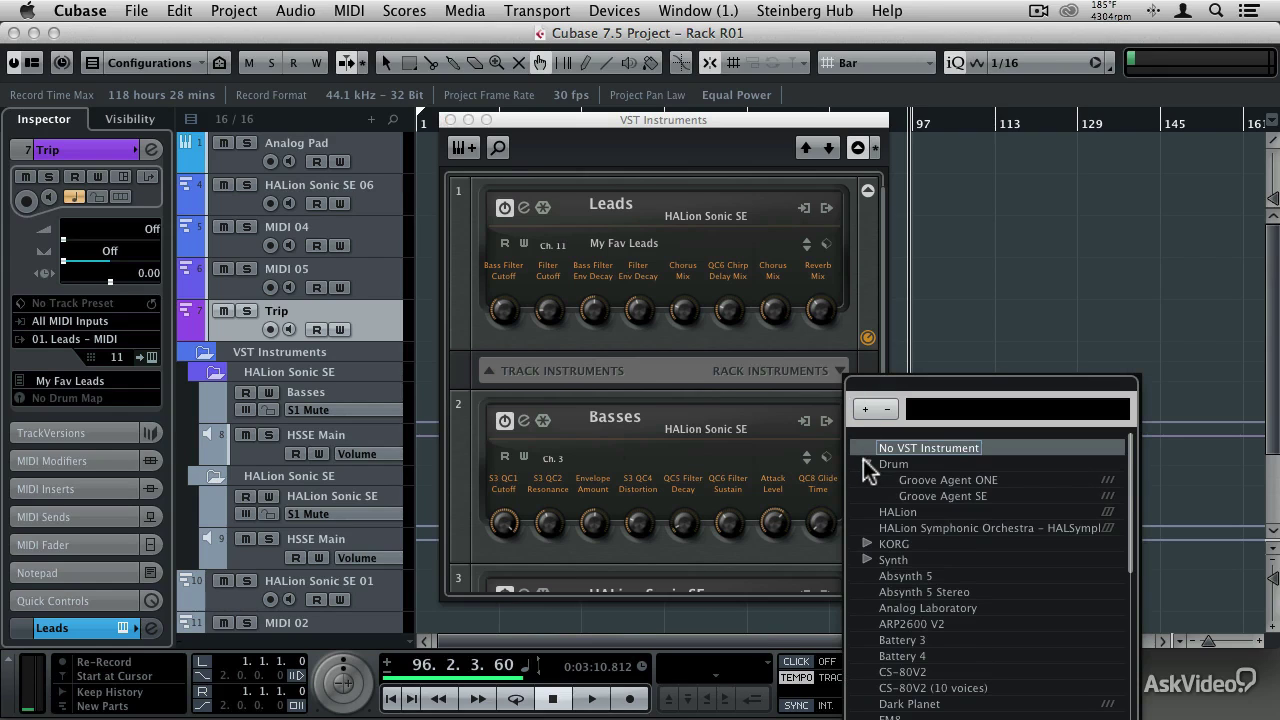
pyautogui.click(963, 498)
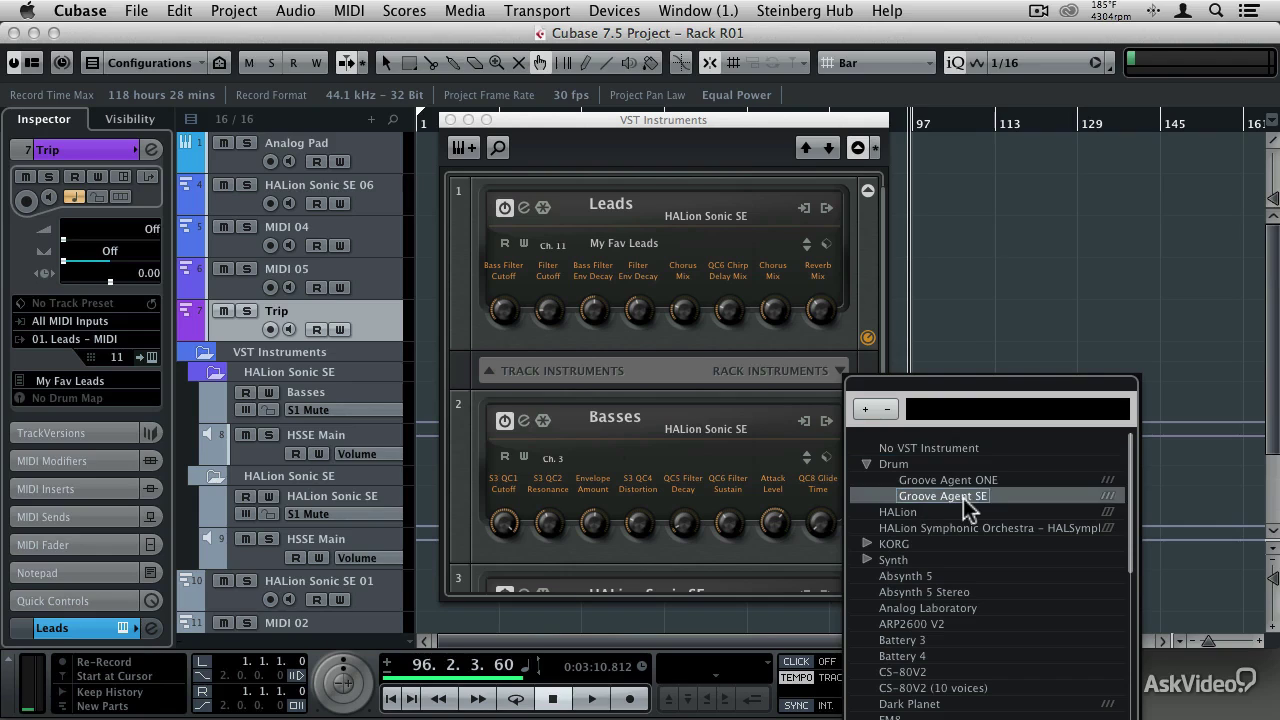
pyautogui.click(963, 498)
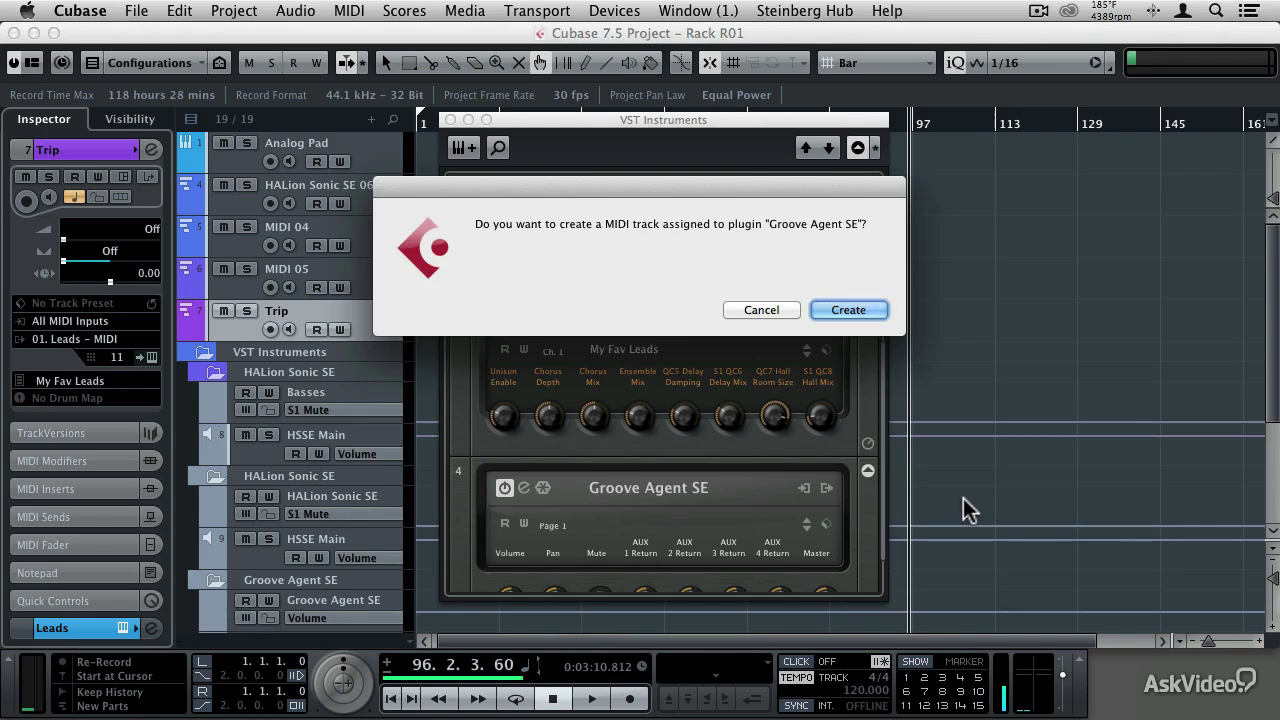
pyautogui.click(848, 310)
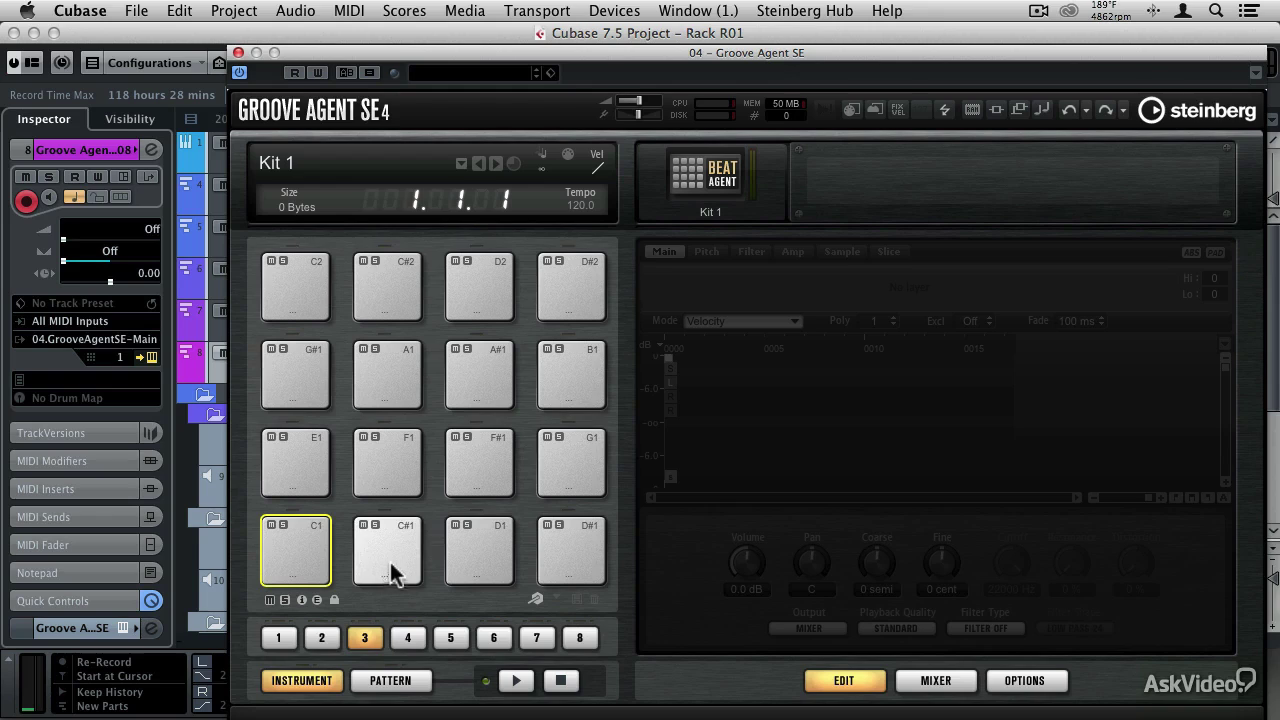
# Load Ambient Kit 1 into the Beat Agent slot through Load Kit.
pyautogui.rightClick(723, 177)
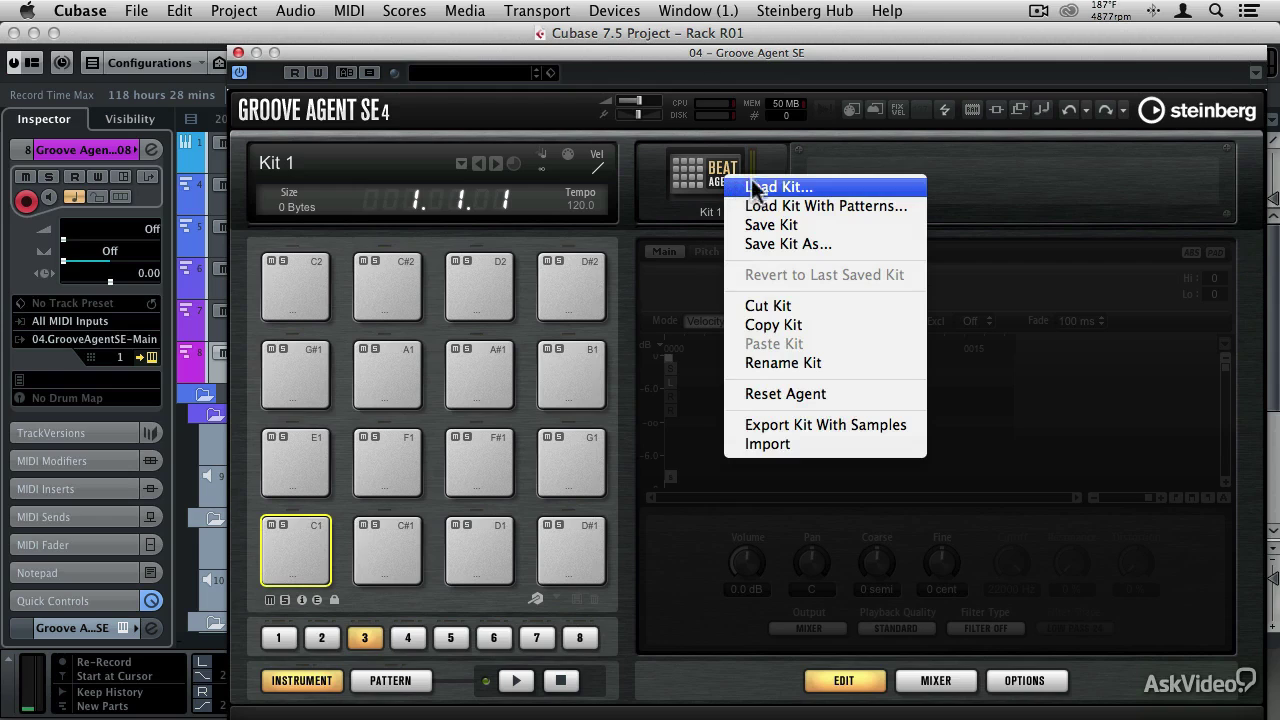
pyautogui.click(766, 186)
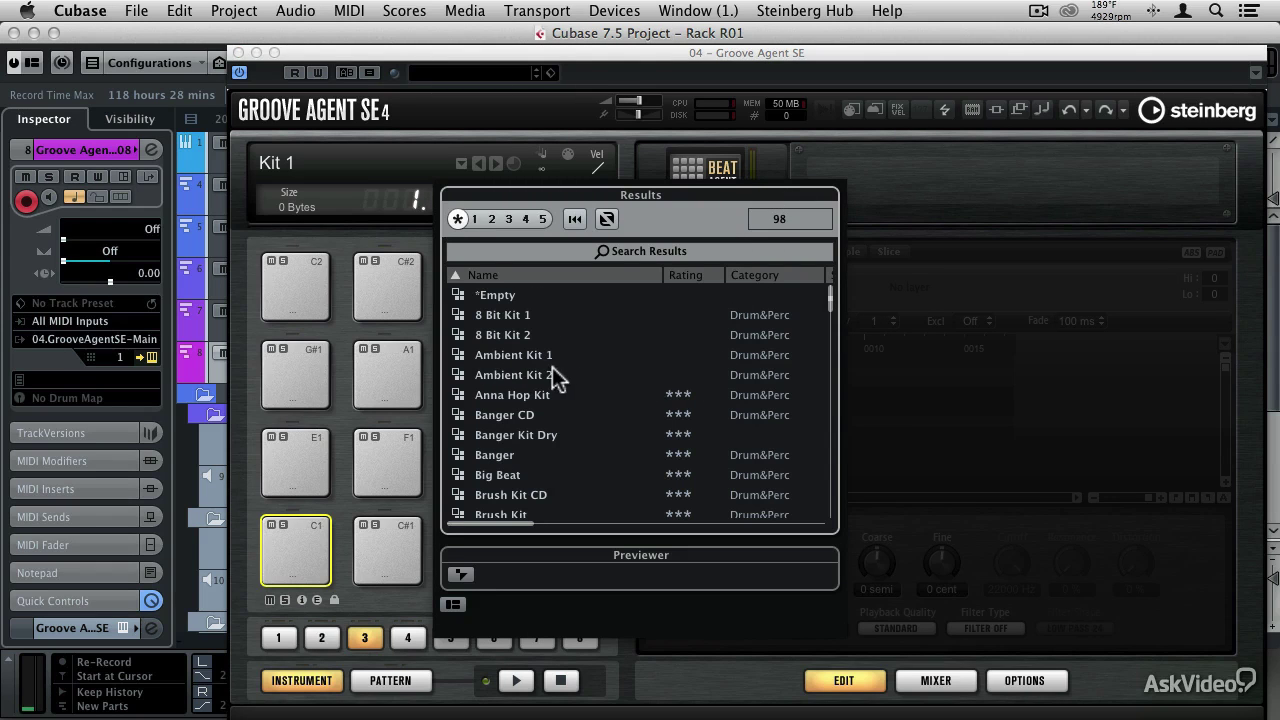
pyautogui.doubleClick(522, 355)
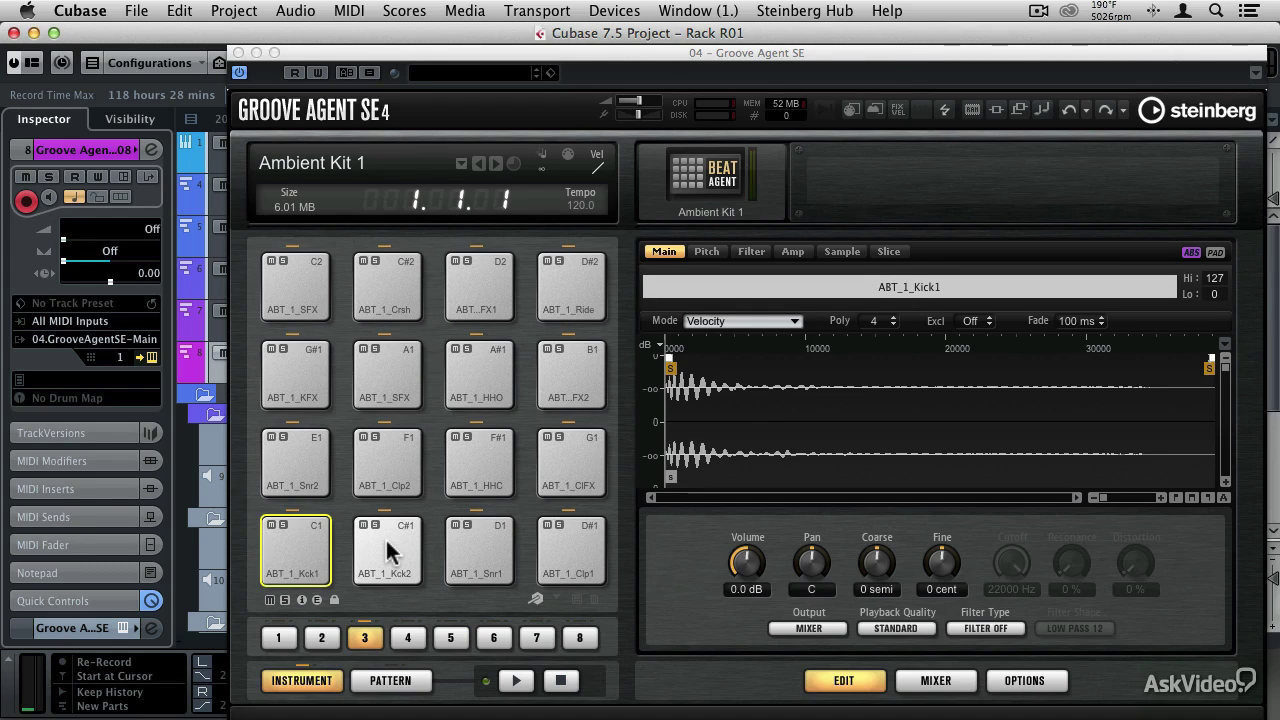
# Audition pads C1, C#1, D1 and D#1: kick, second kick, snare and clap.
pyautogui.click(303, 530)
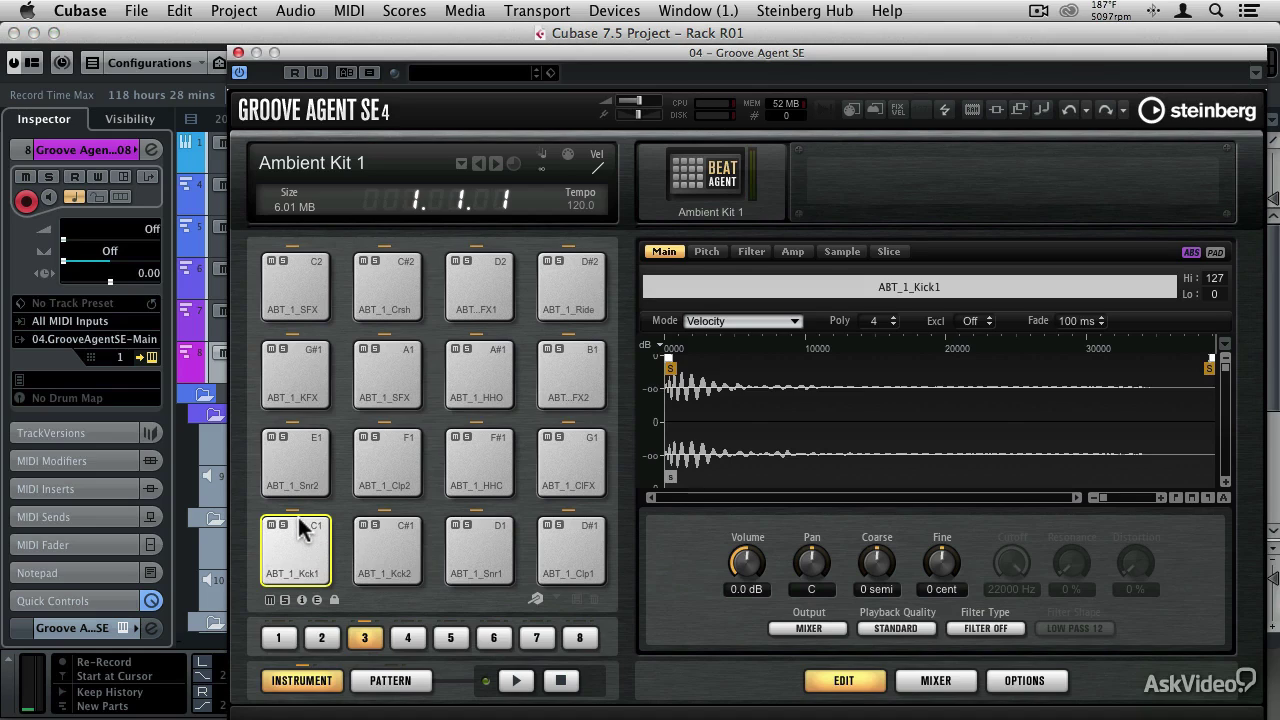
pyautogui.click(303, 530)
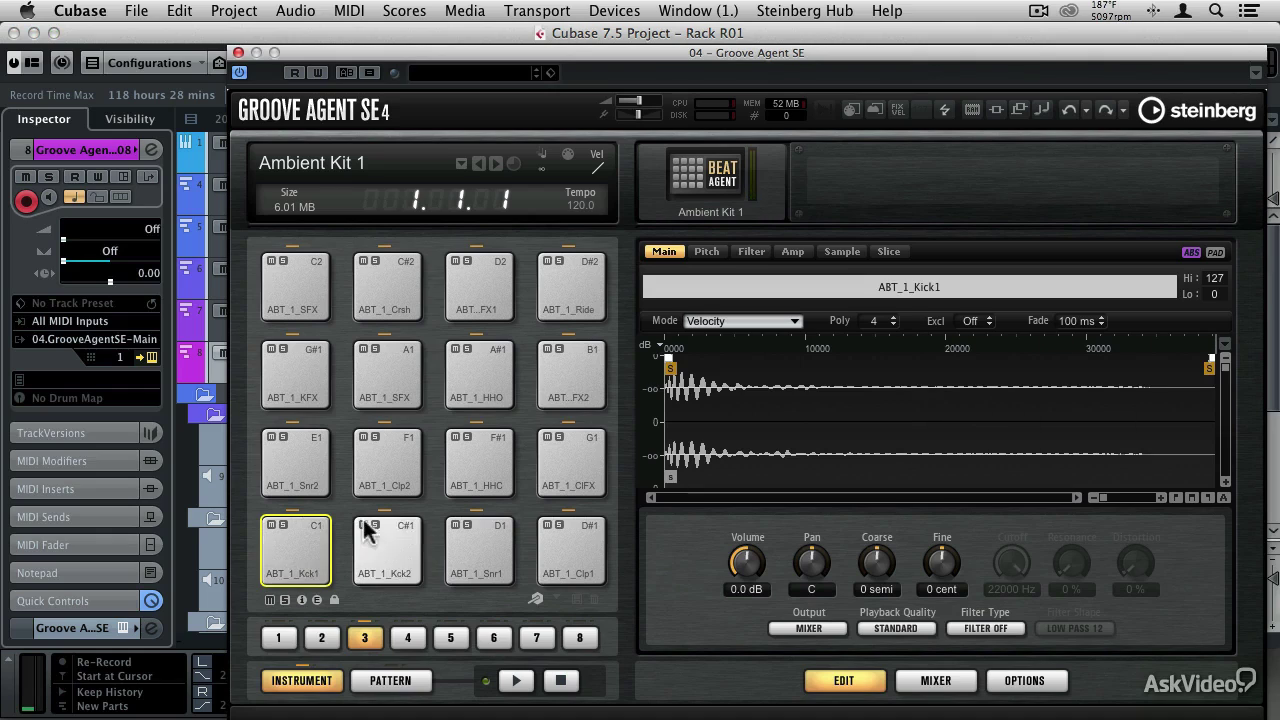
pyautogui.click(408, 532)
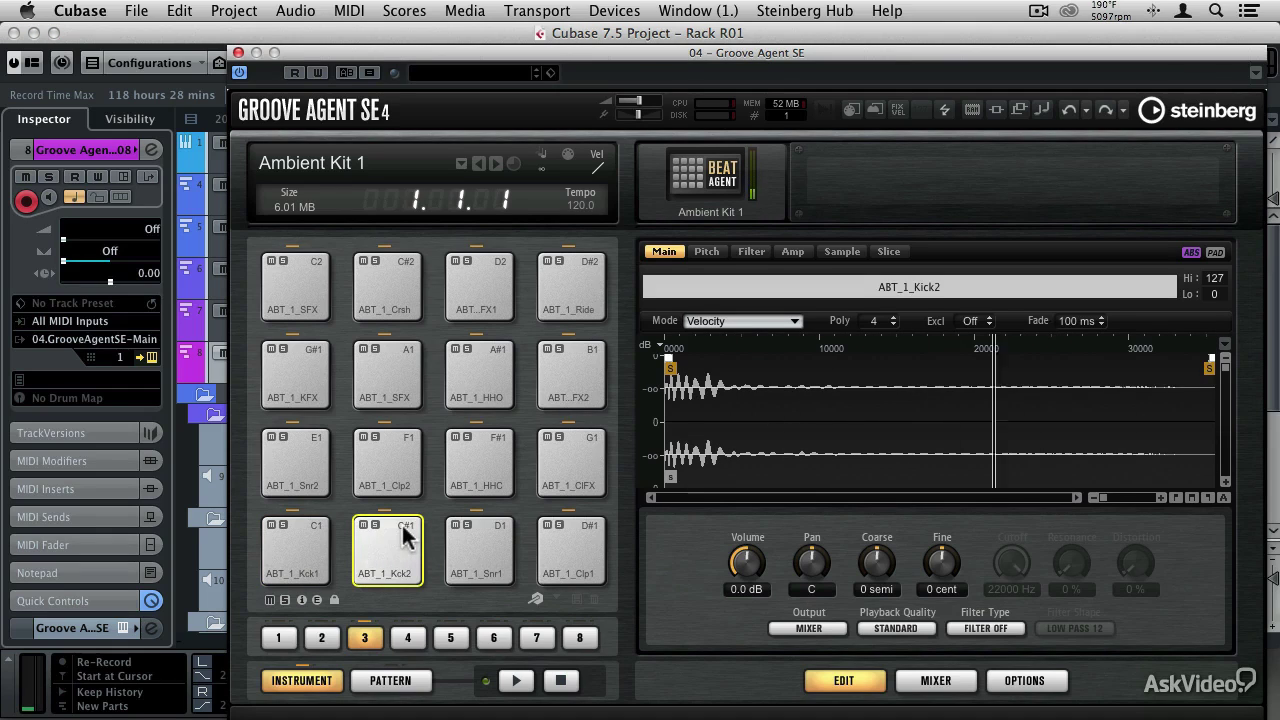
pyautogui.click(492, 538)
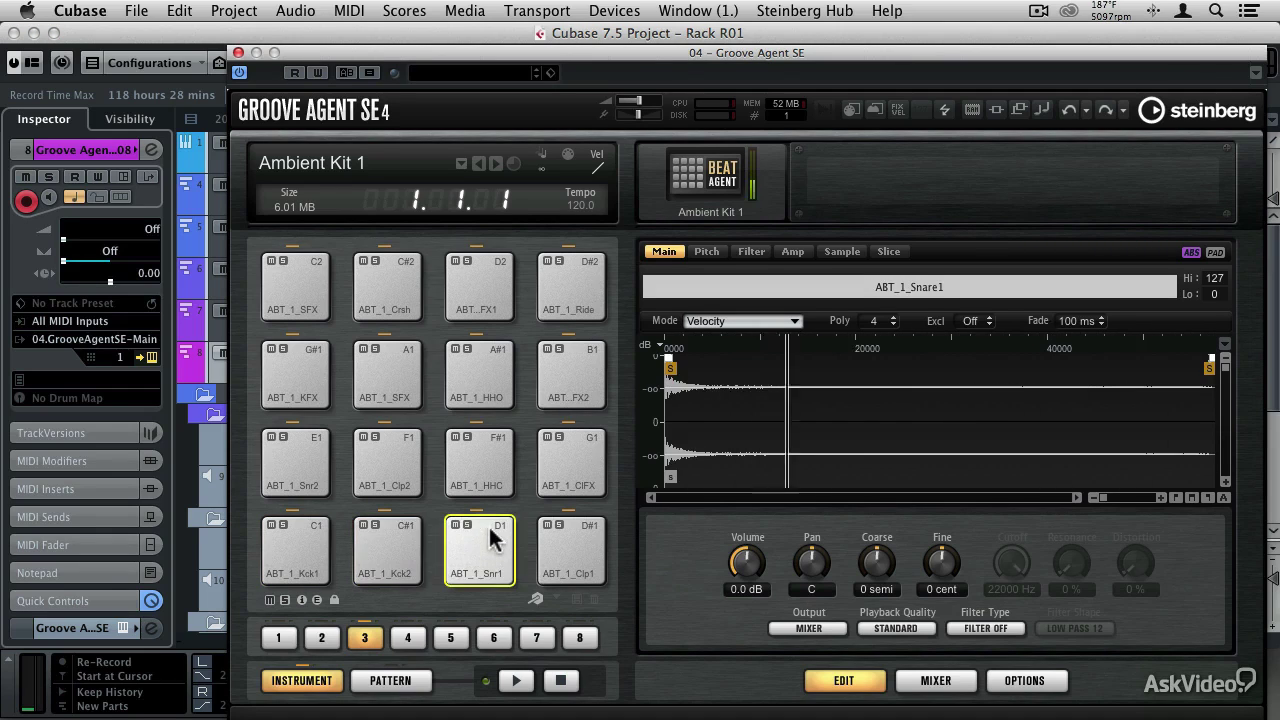
pyautogui.click(587, 540)
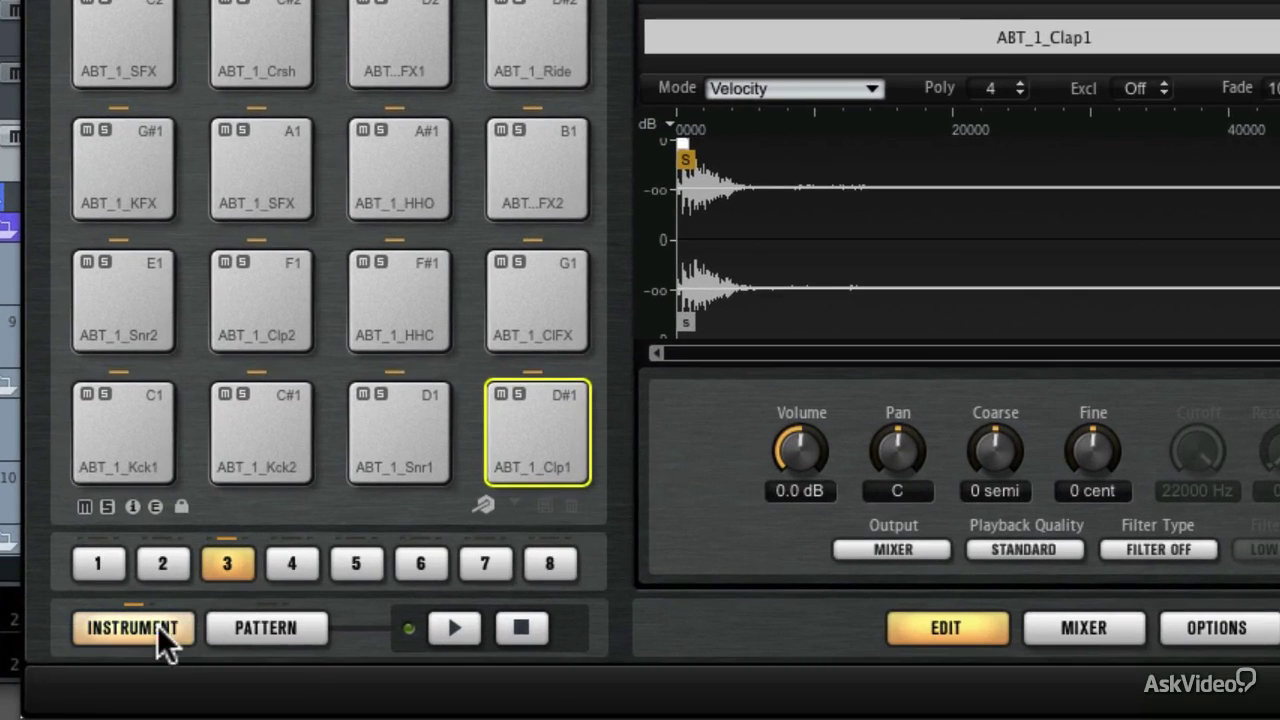
# In Pattern mode, load Beat Agent SE's Electro Kit 01 - Grooves - 128 onto the pads.
pyautogui.click(255, 630)
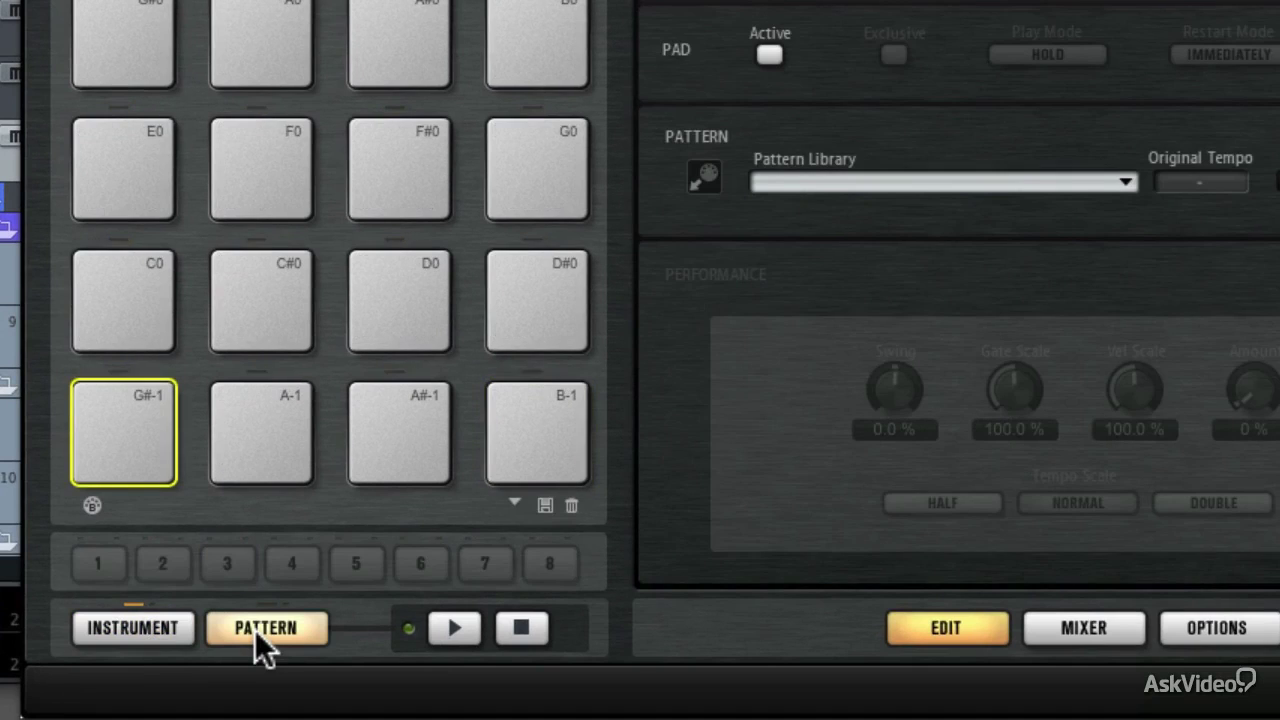
pyautogui.click(514, 503)
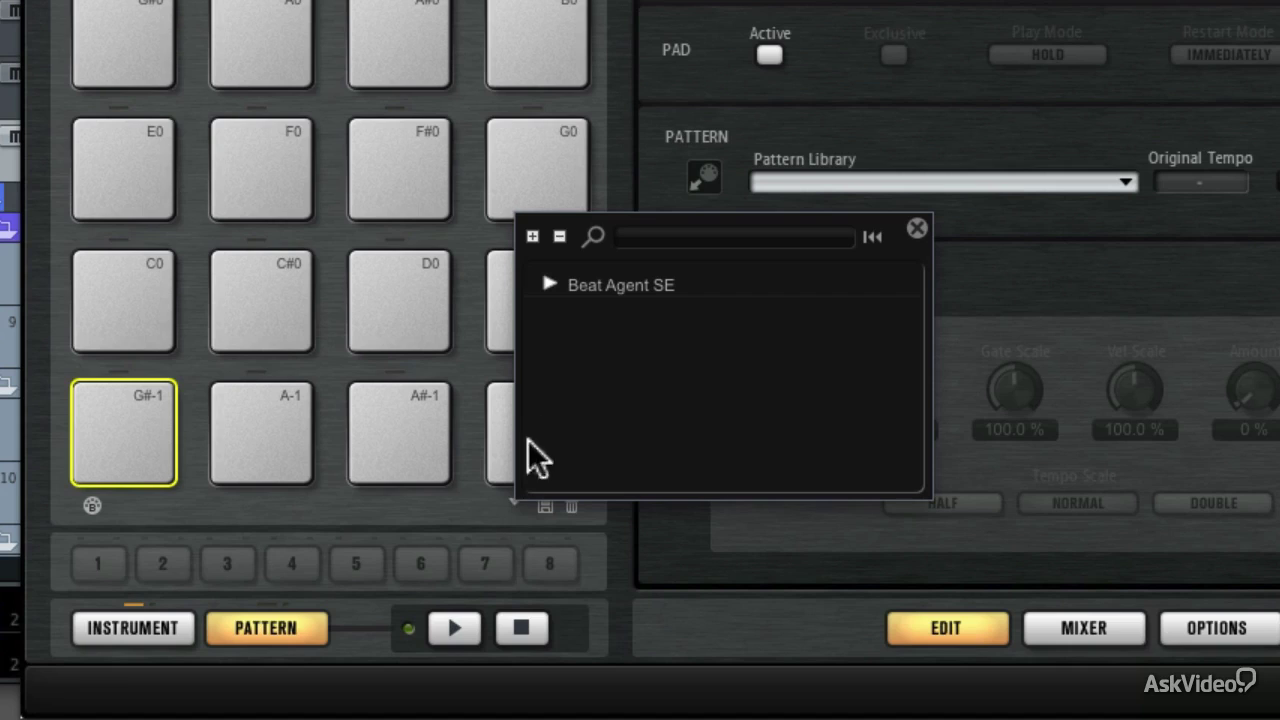
pyautogui.click(549, 285)
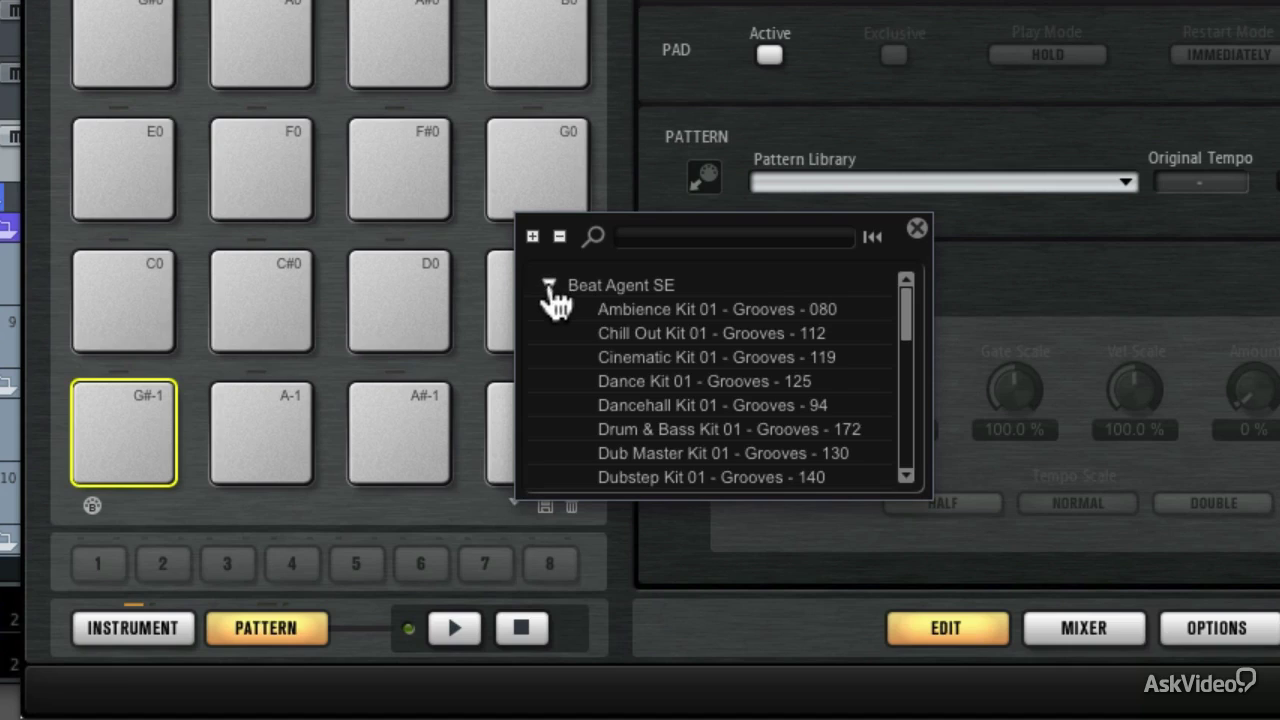
pyautogui.scroll(-3, 646, 376)
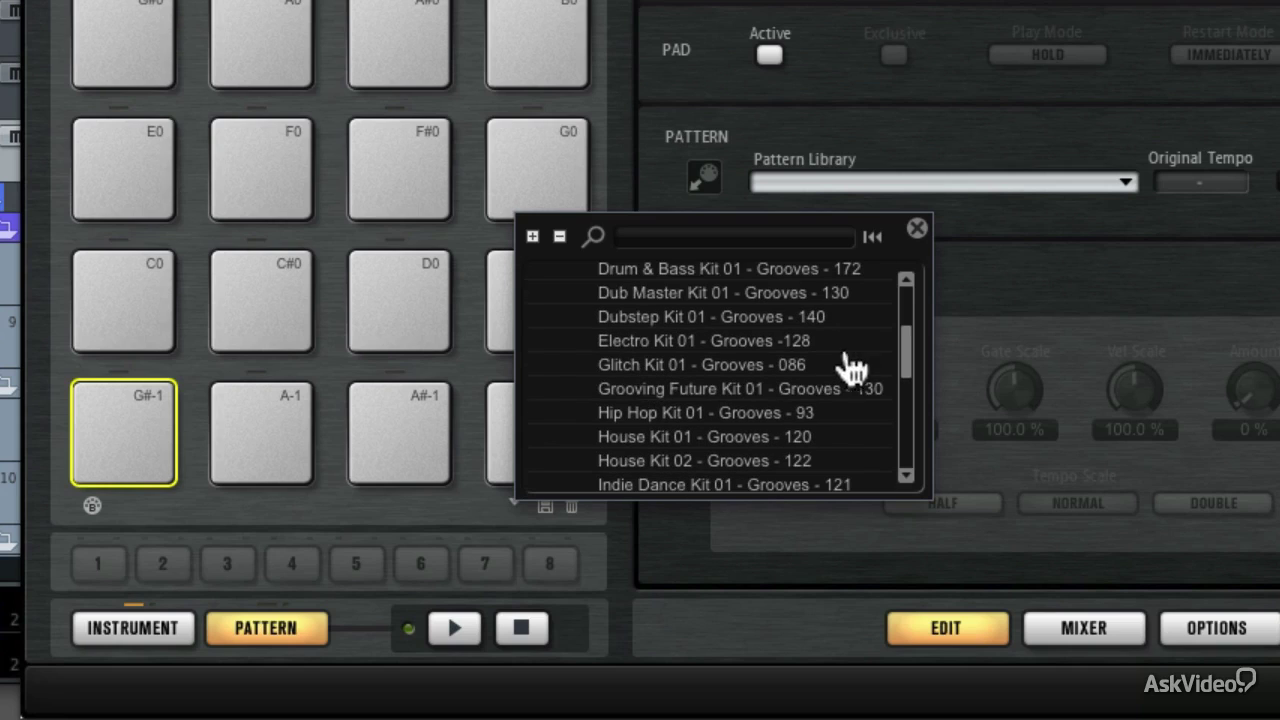
pyautogui.doubleClick(664, 341)
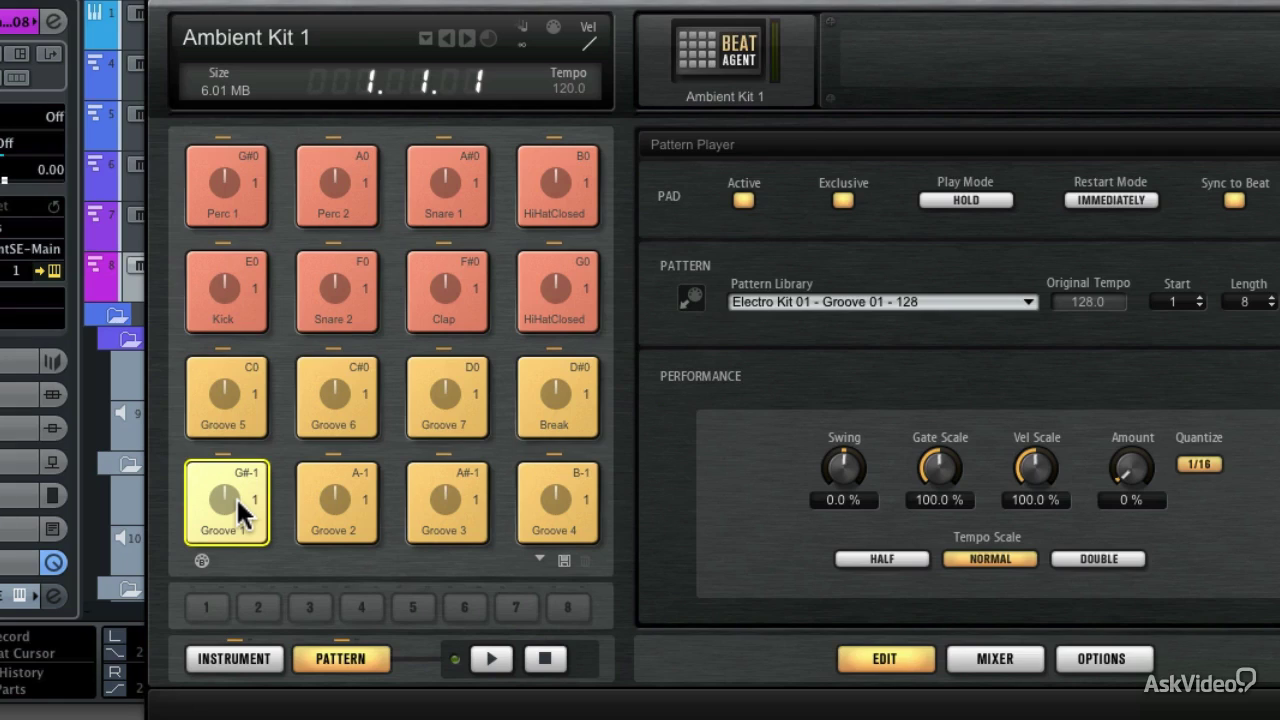
# Play the Groove 1 pattern, then reopen the groove kit list.
pyautogui.click(236, 496)
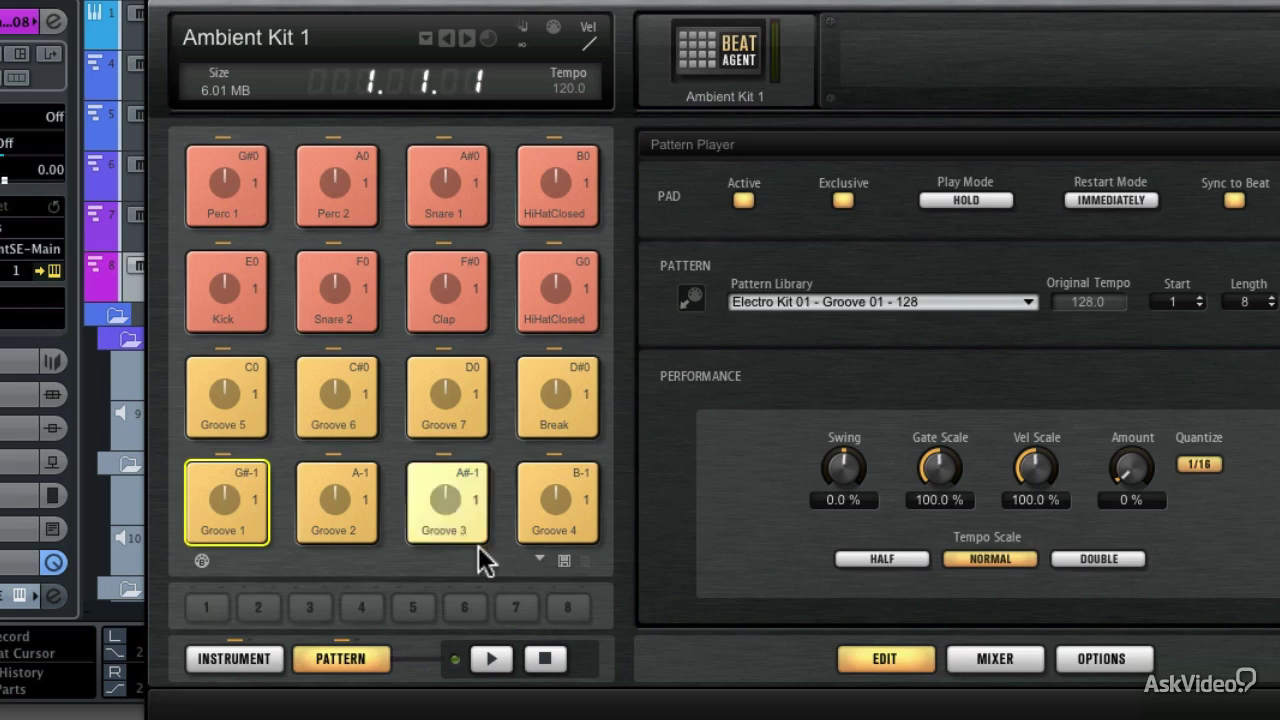
pyautogui.click(540, 558)
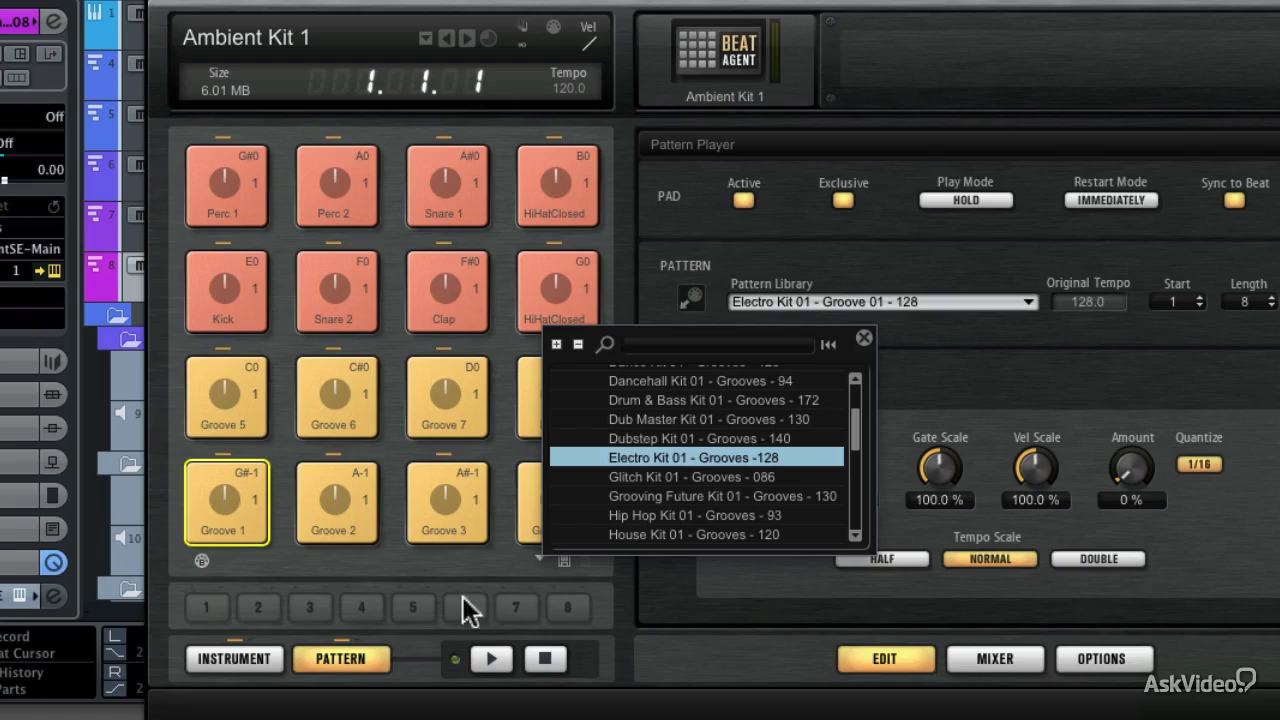
# Return to instrument pads and view the clap's Pitch, Filter, Amp, Sample, Slice and Main pages.
pyautogui.click(256, 666)
pyautogui.click(258, 664)
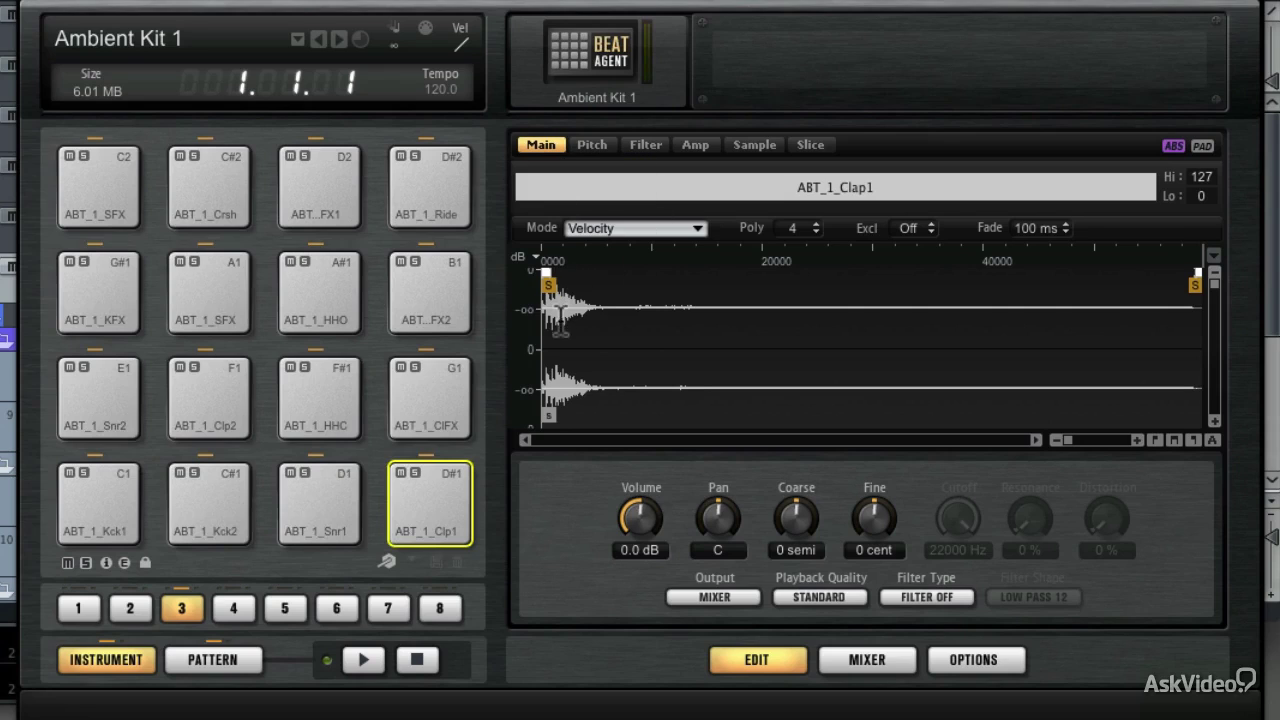
pyautogui.click(590, 145)
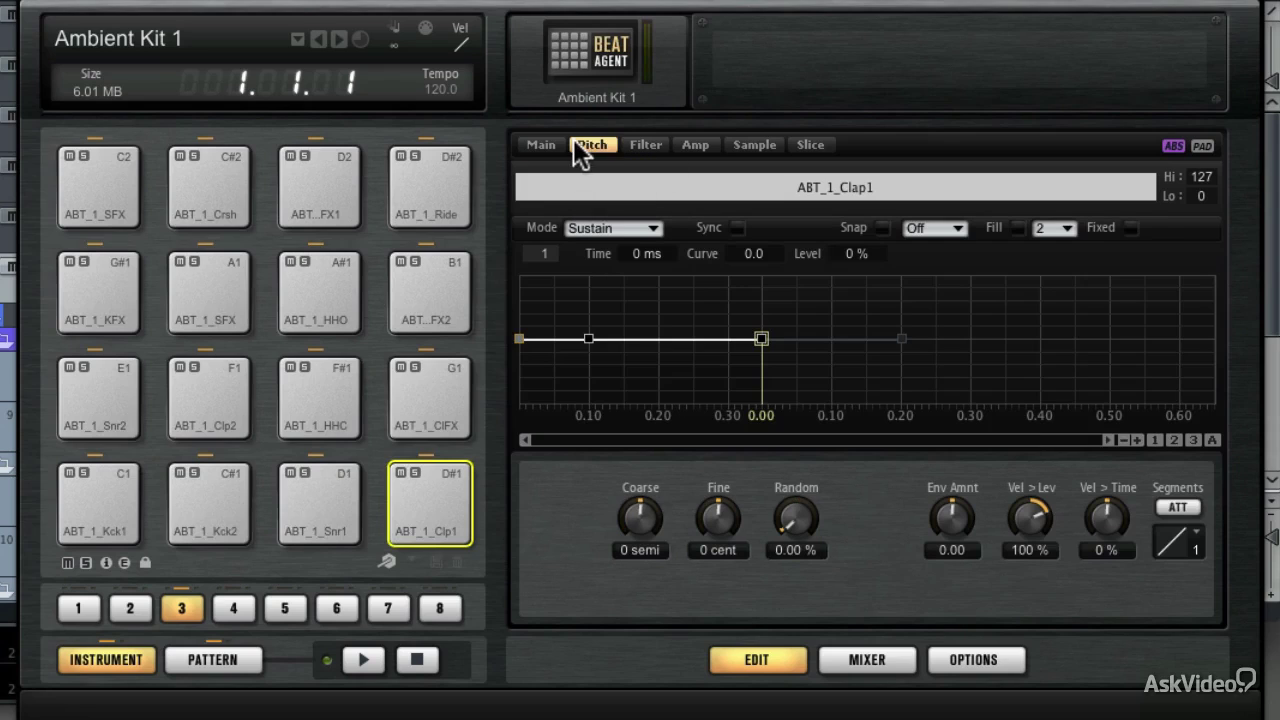
pyautogui.click(644, 143)
pyautogui.click(693, 143)
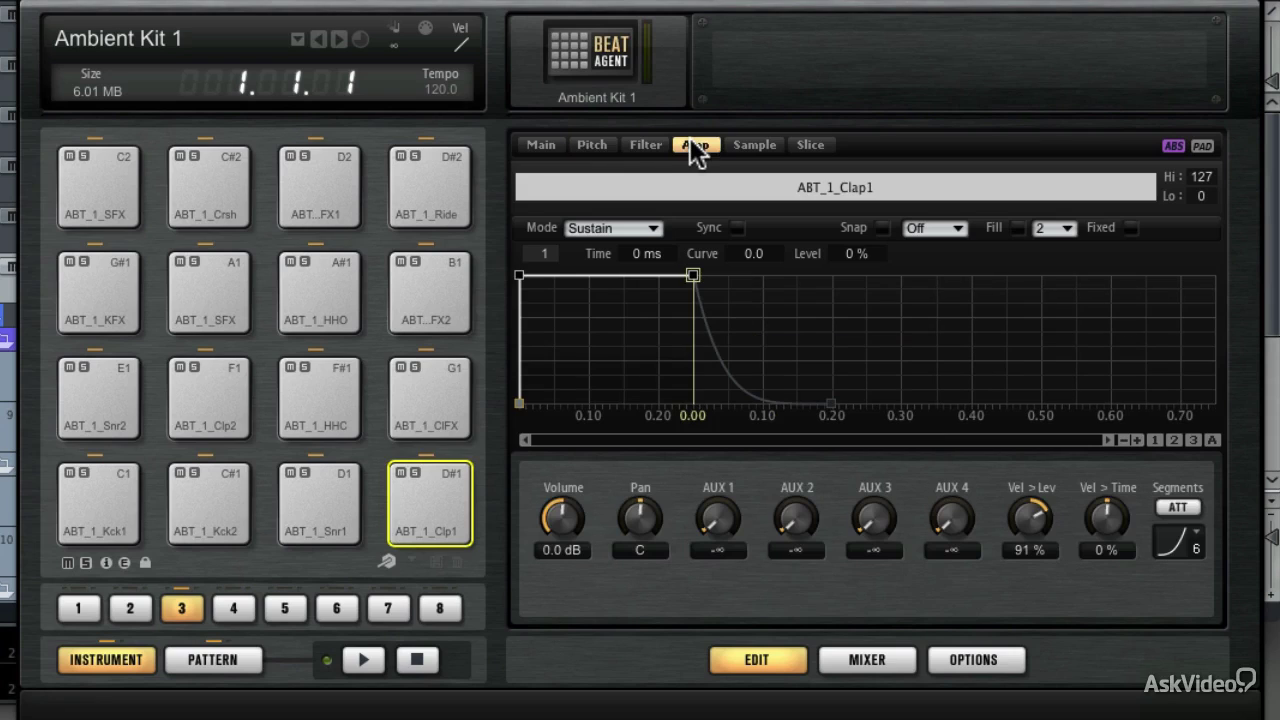
pyautogui.click(740, 145)
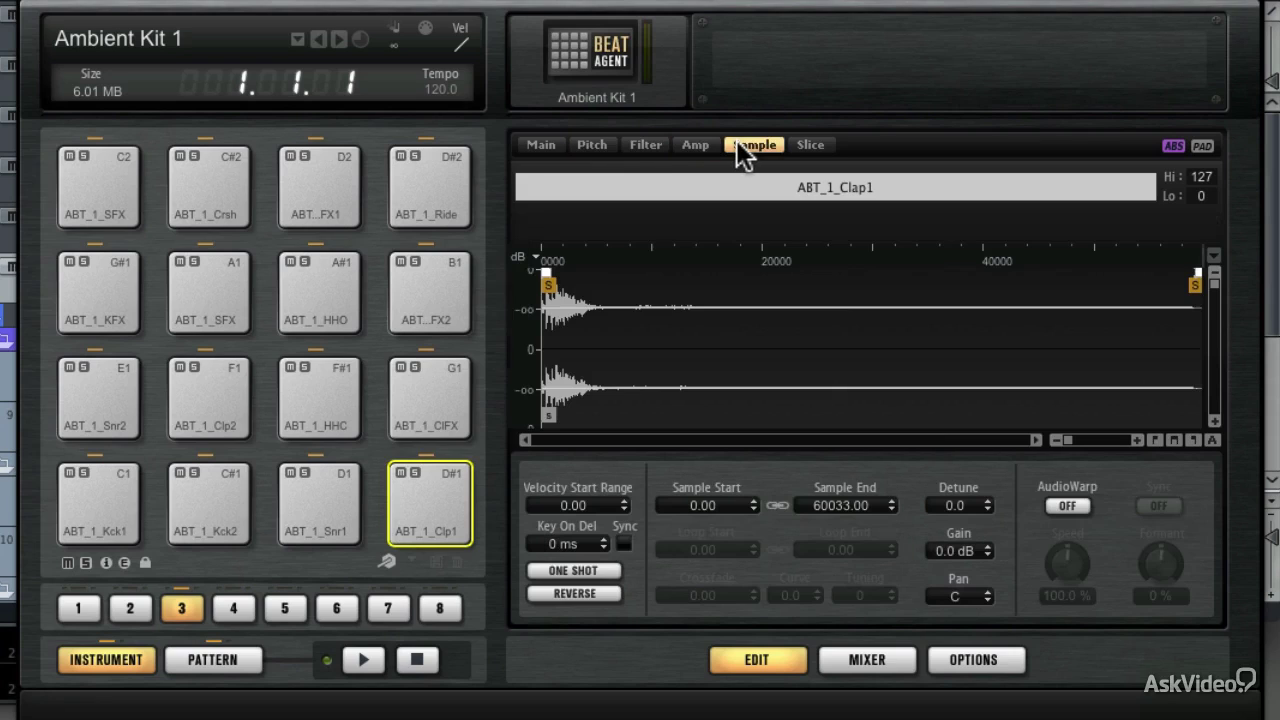
pyautogui.click(809, 145)
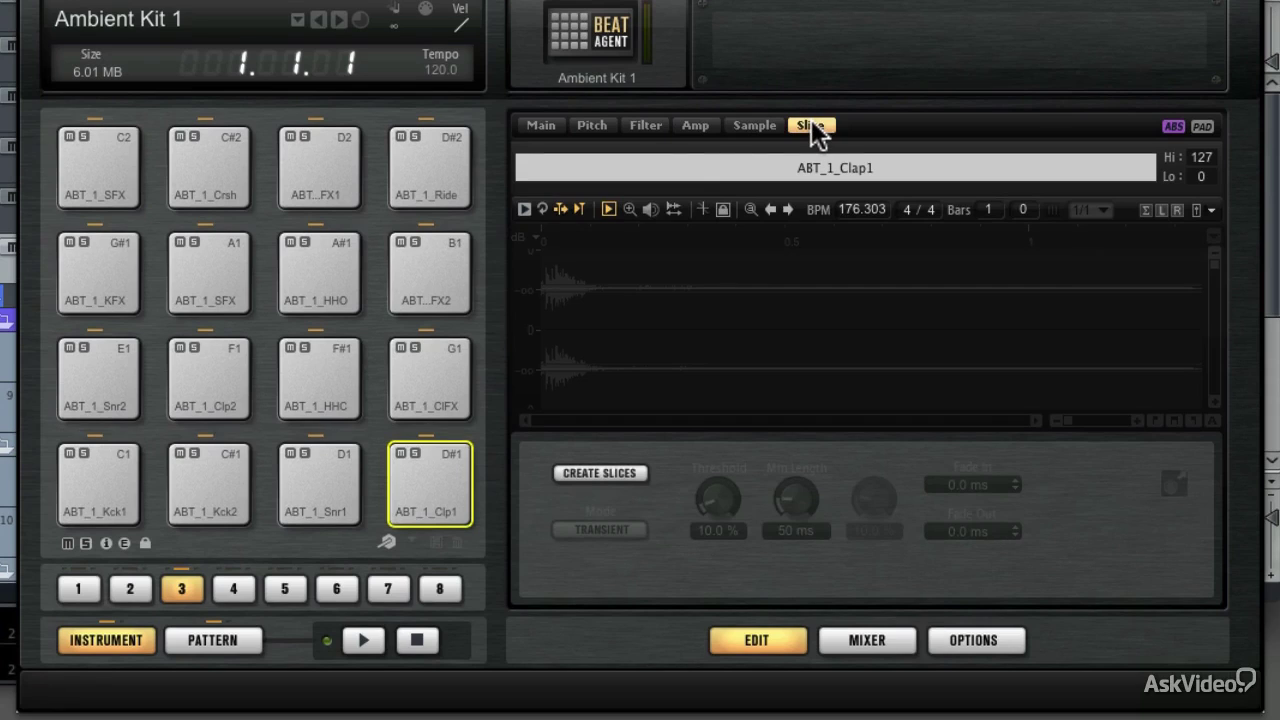
pyautogui.click(539, 123)
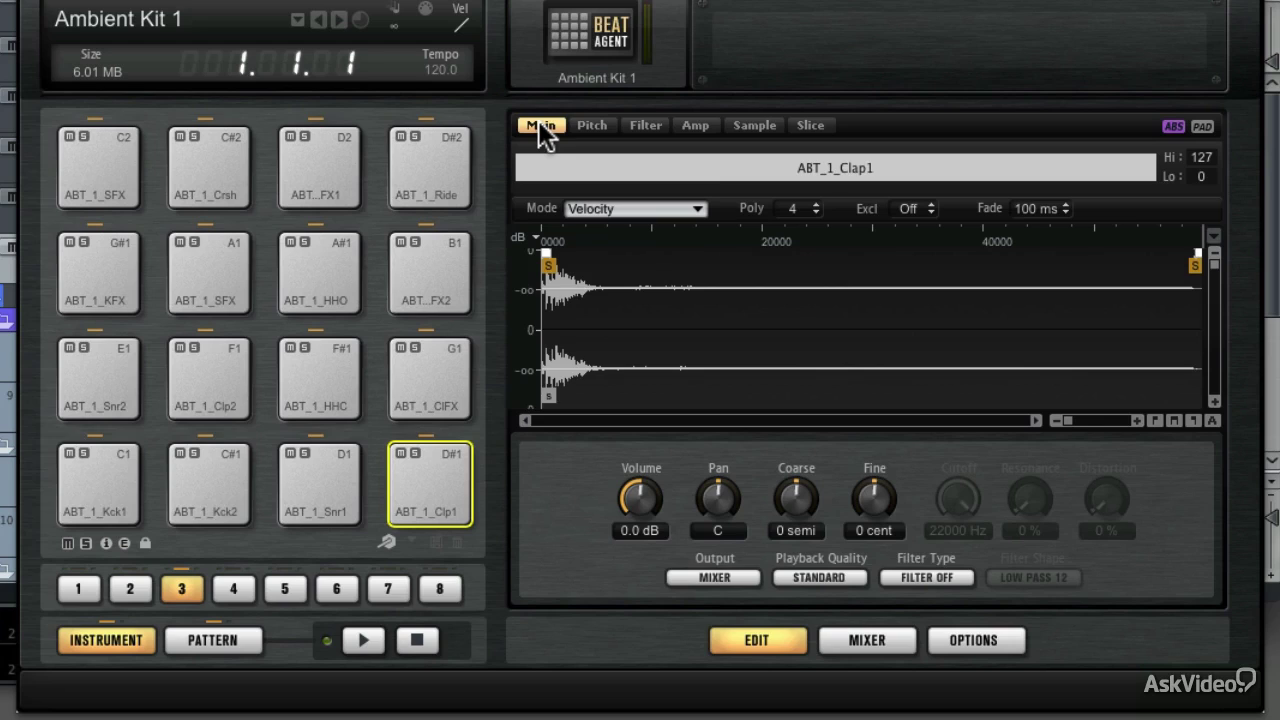
# Select the C1 kick pad and check its playback quality, leaving it Standard.
pyautogui.click(95, 480)
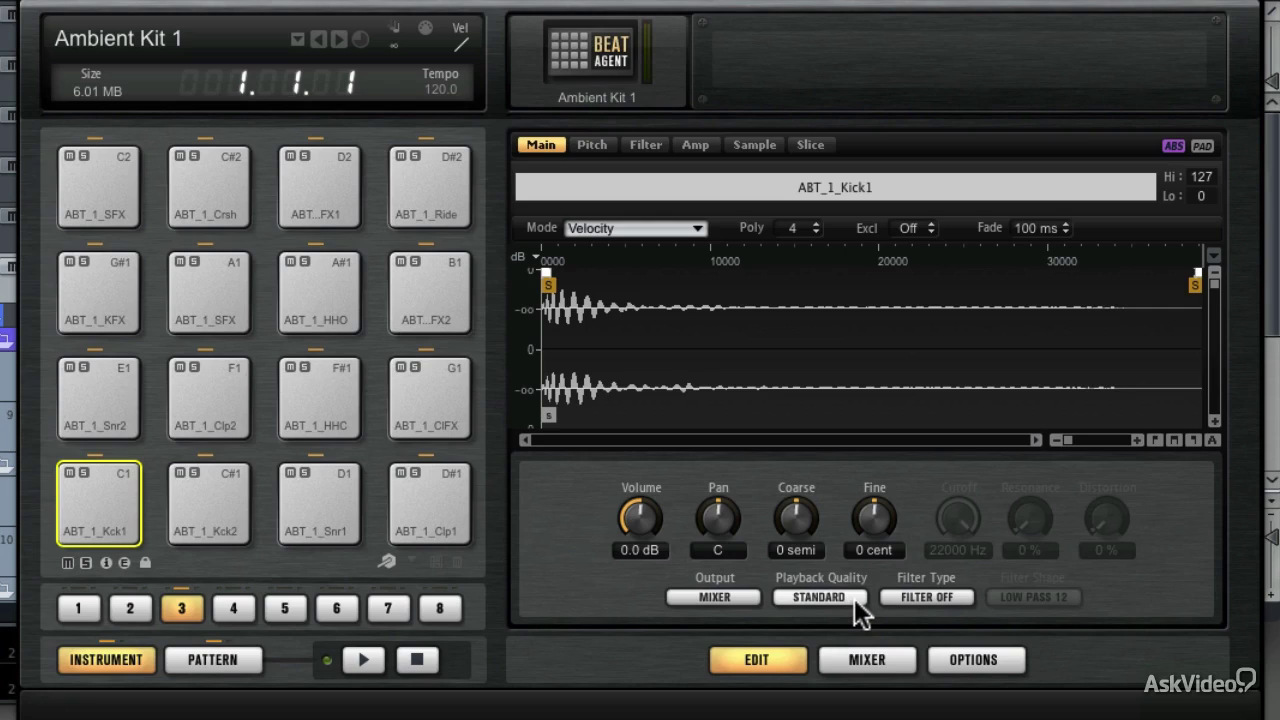
pyautogui.click(838, 605)
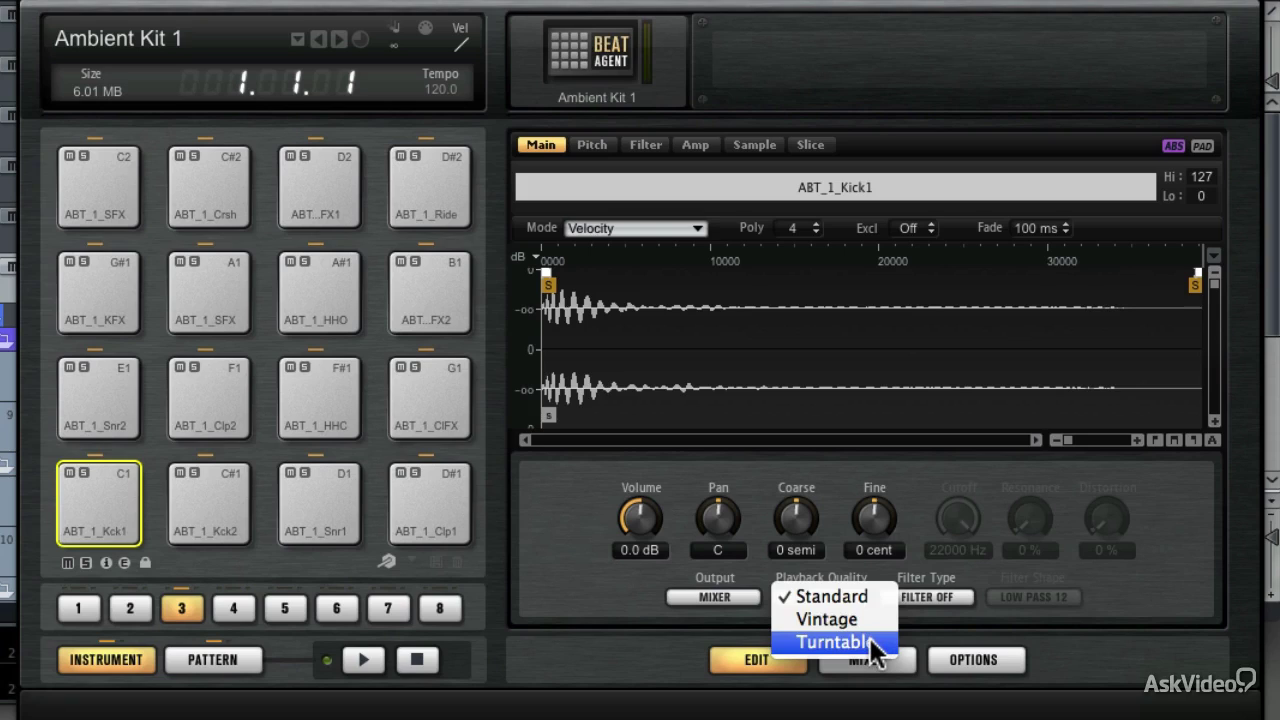
pyautogui.click(874, 571)
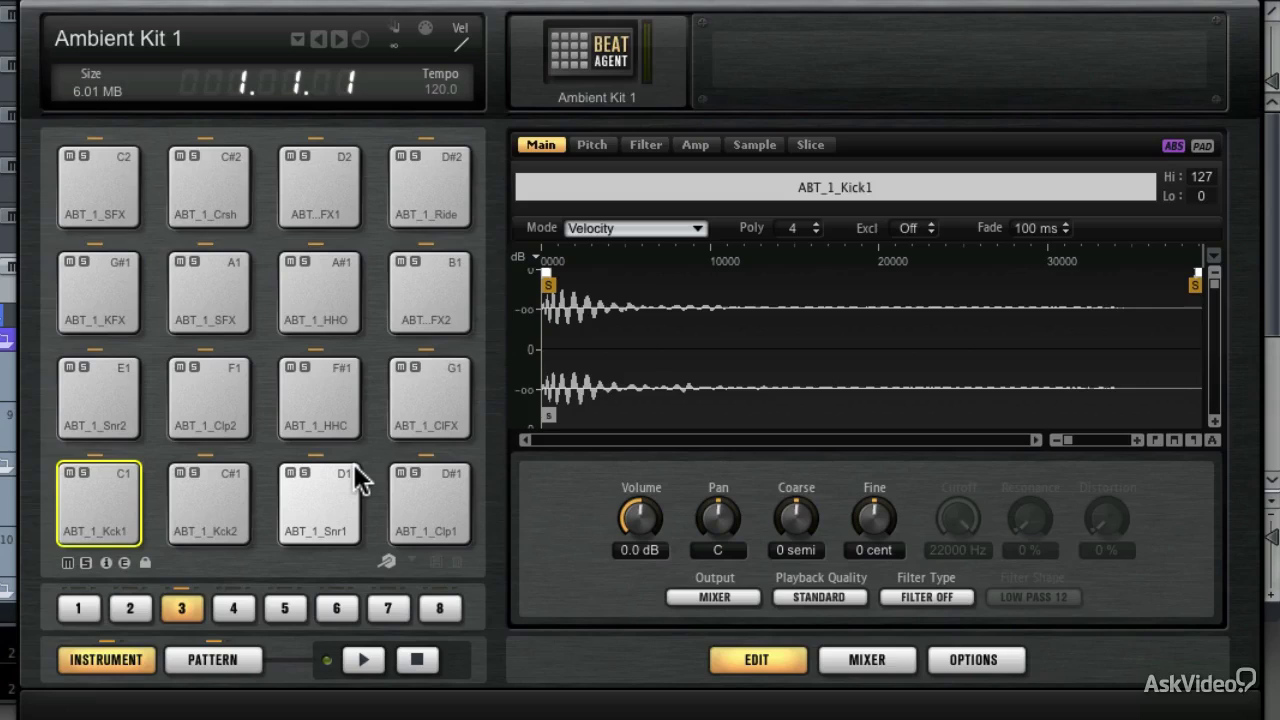
# Select all sixteen pads and set playback quality to Vintage, after trying Turntable.
pyautogui.hotkey('ctrl', 'a')
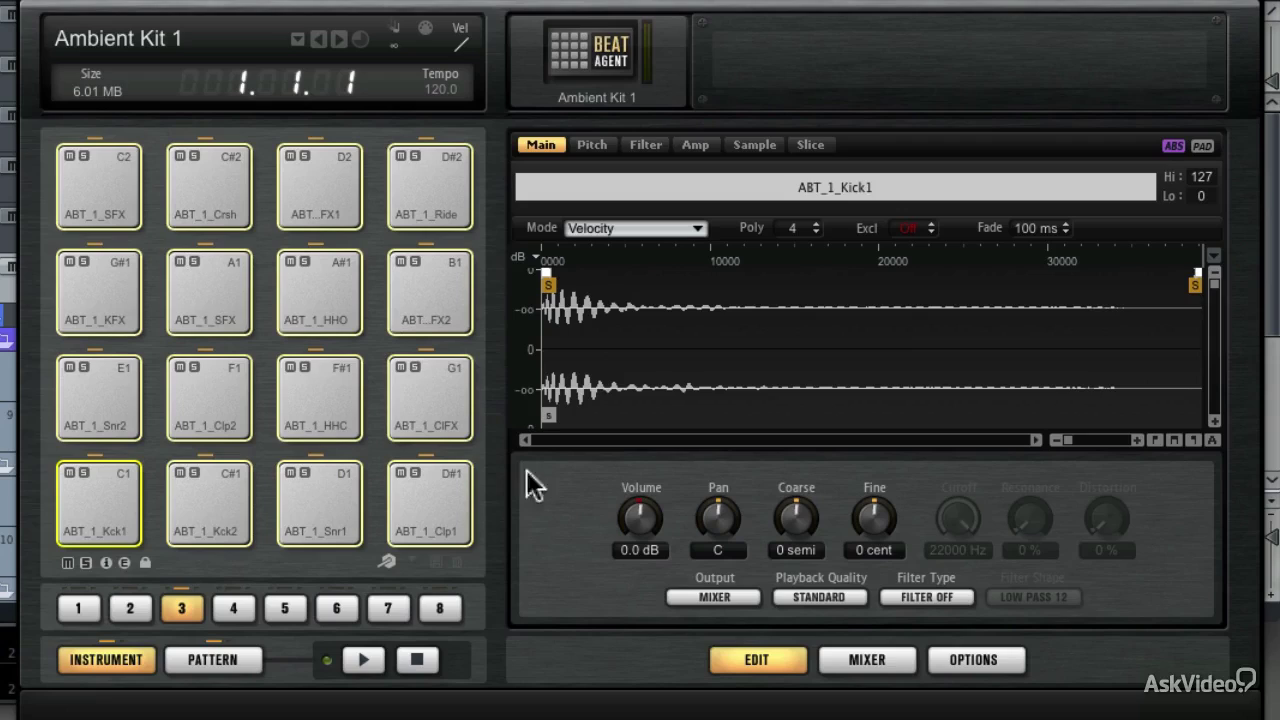
pyautogui.click(815, 597)
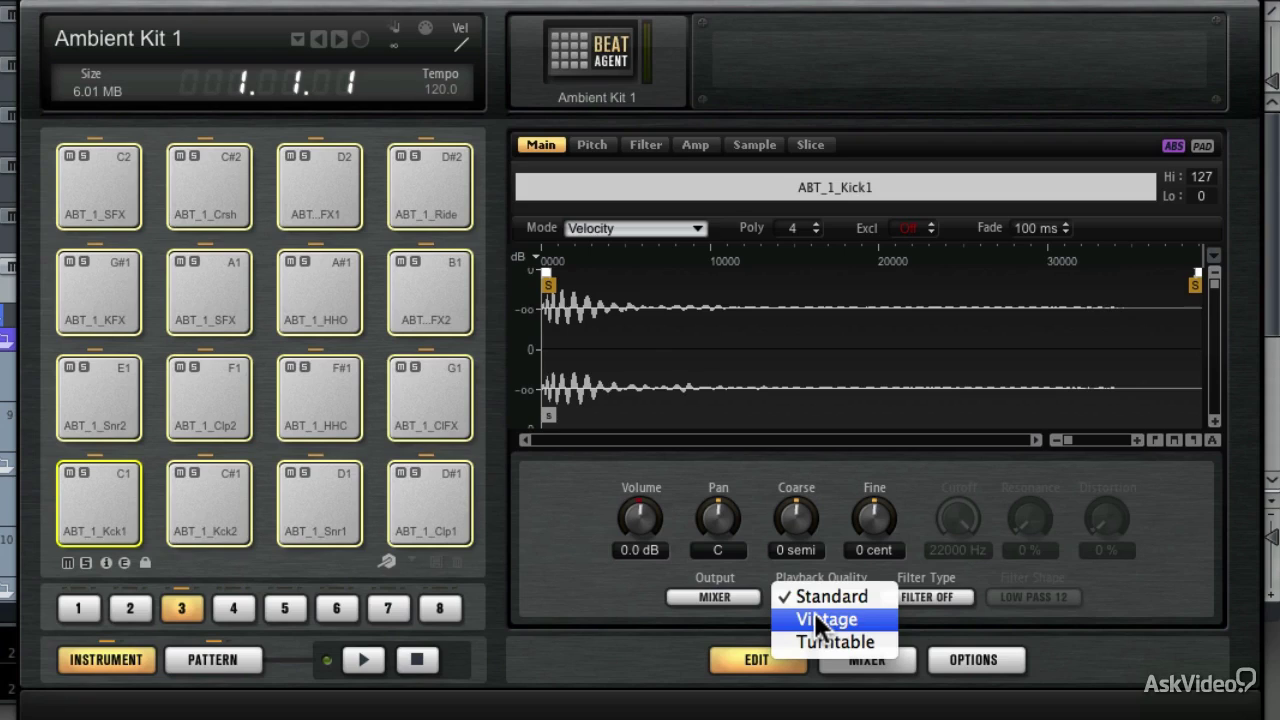
pyautogui.click(816, 596)
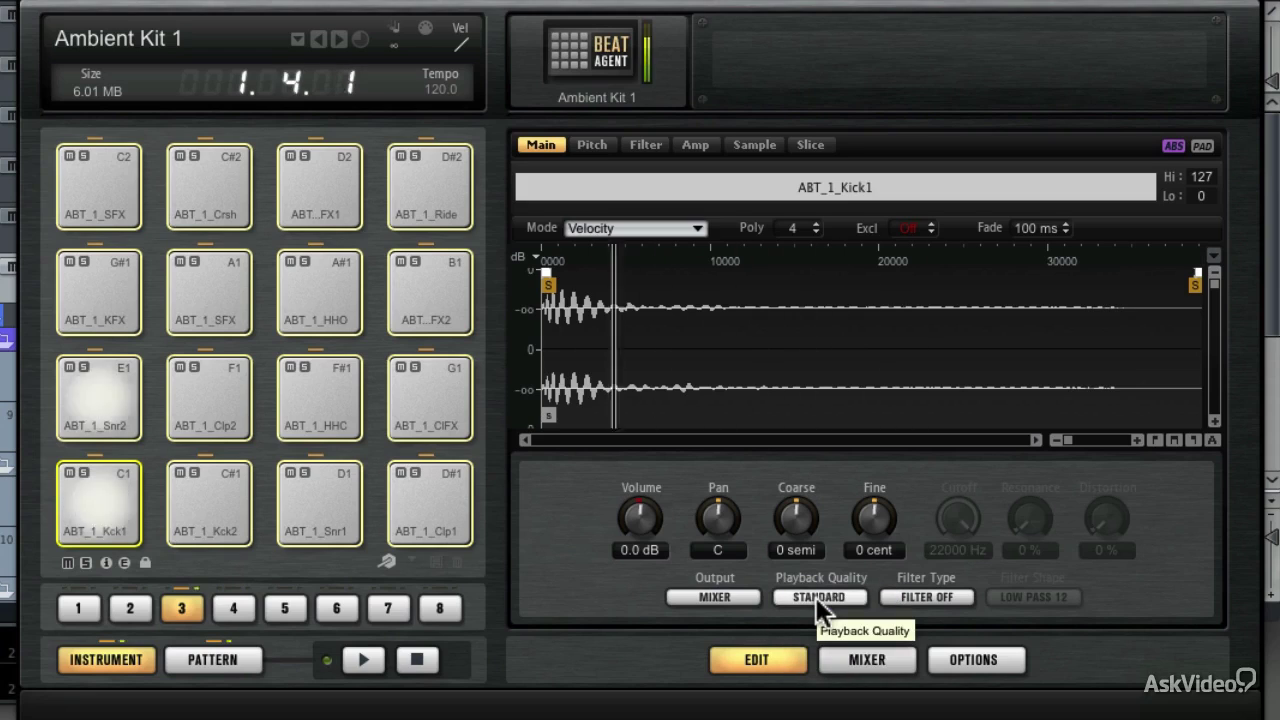
pyautogui.click(816, 597)
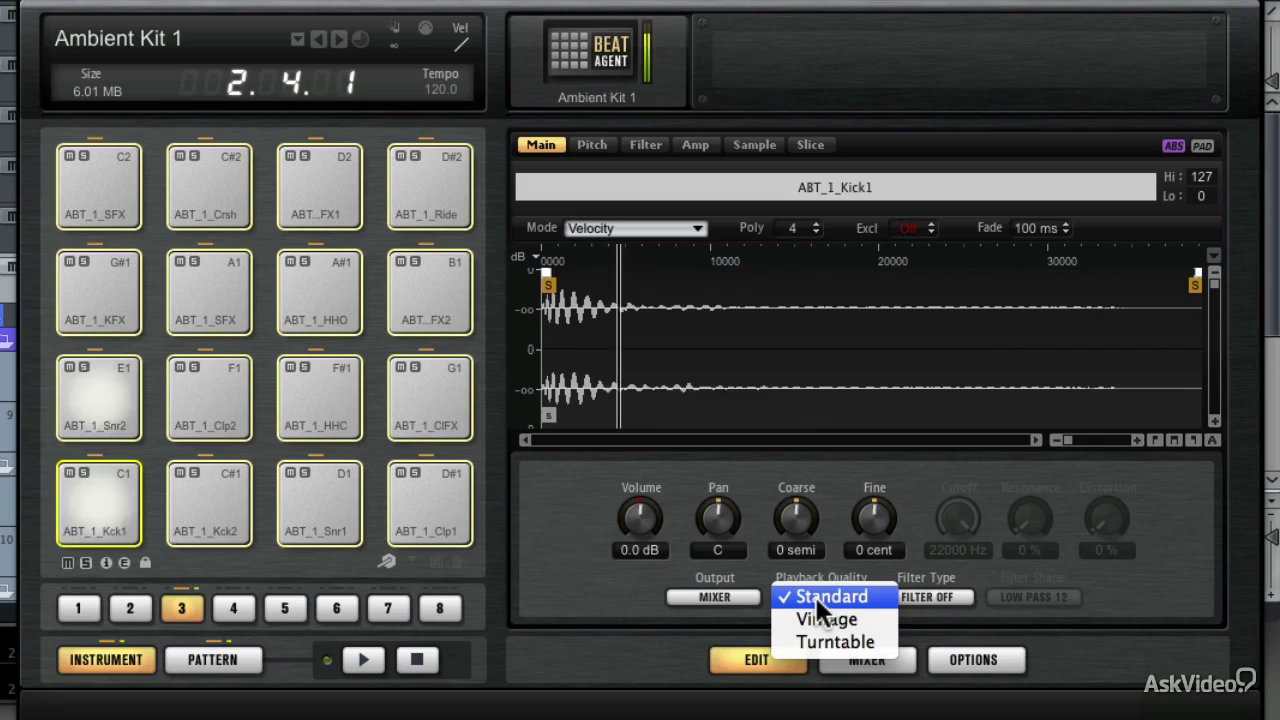
pyautogui.click(819, 612)
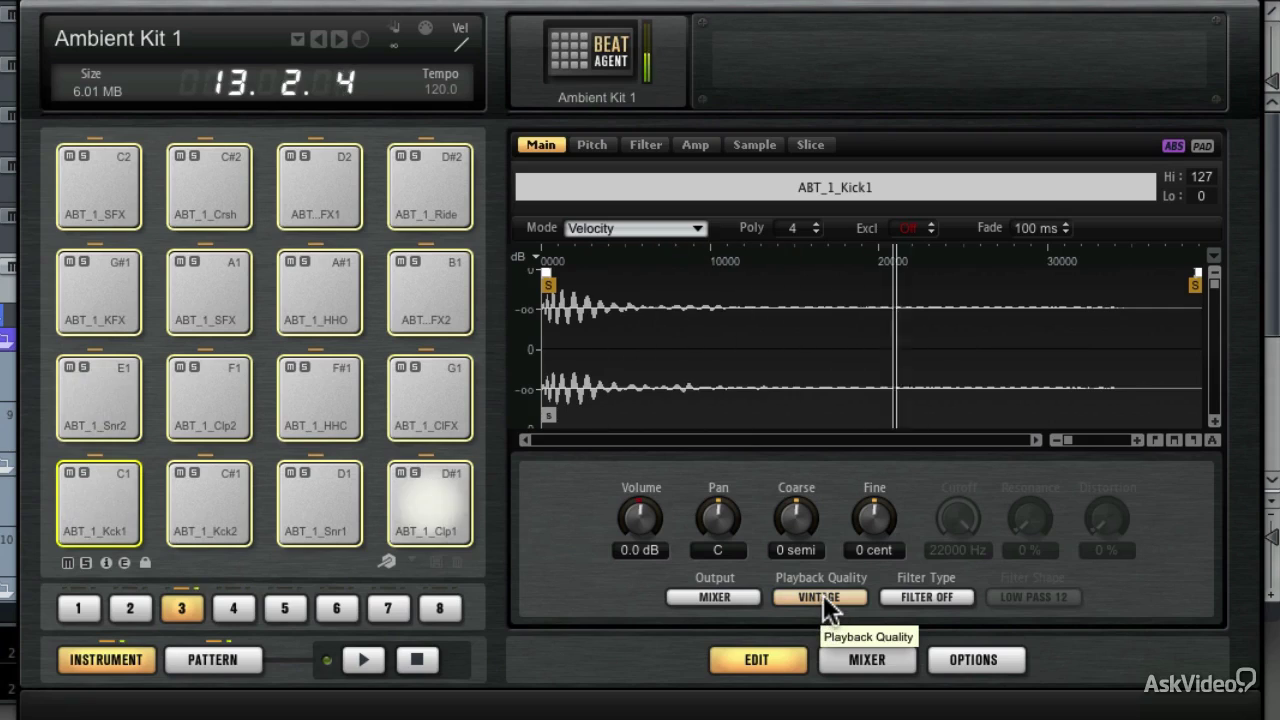
pyautogui.click(822, 597)
pyautogui.click(823, 618)
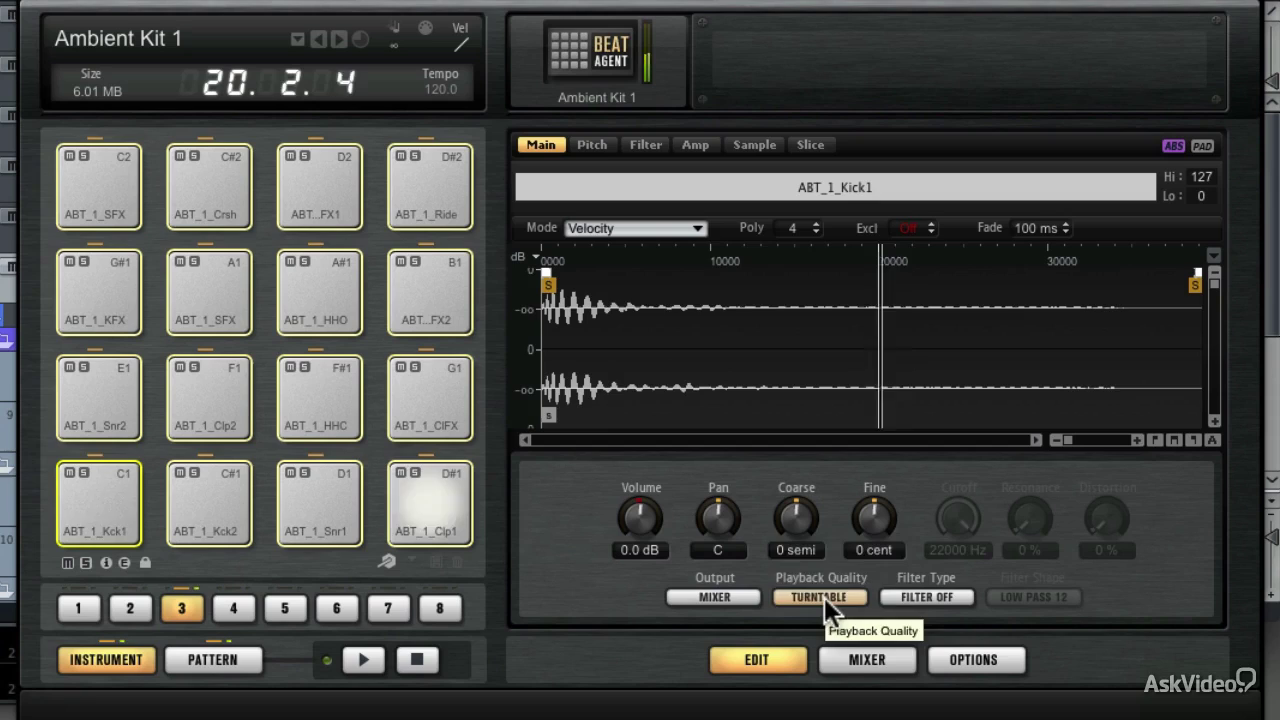
pyautogui.click(824, 597)
pyautogui.click(824, 573)
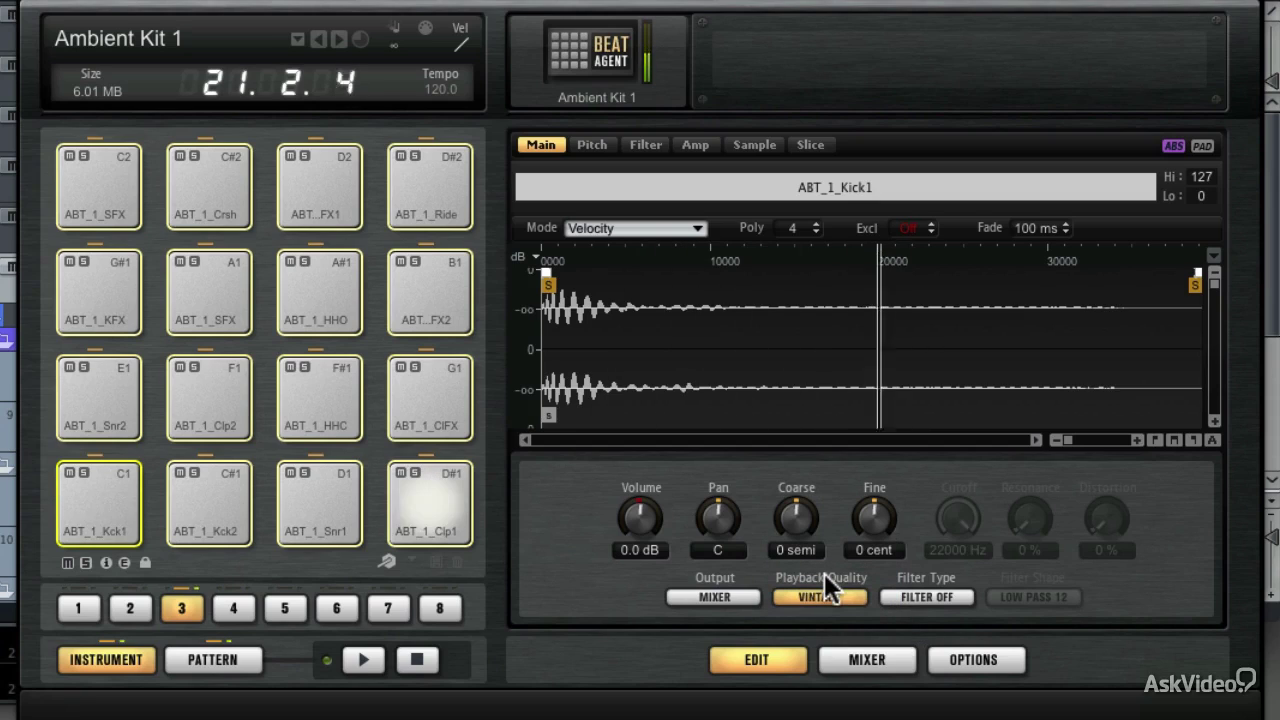
# Set the filter type to Rate Red, keeping the LP12 filter shape.
pyautogui.click(943, 597)
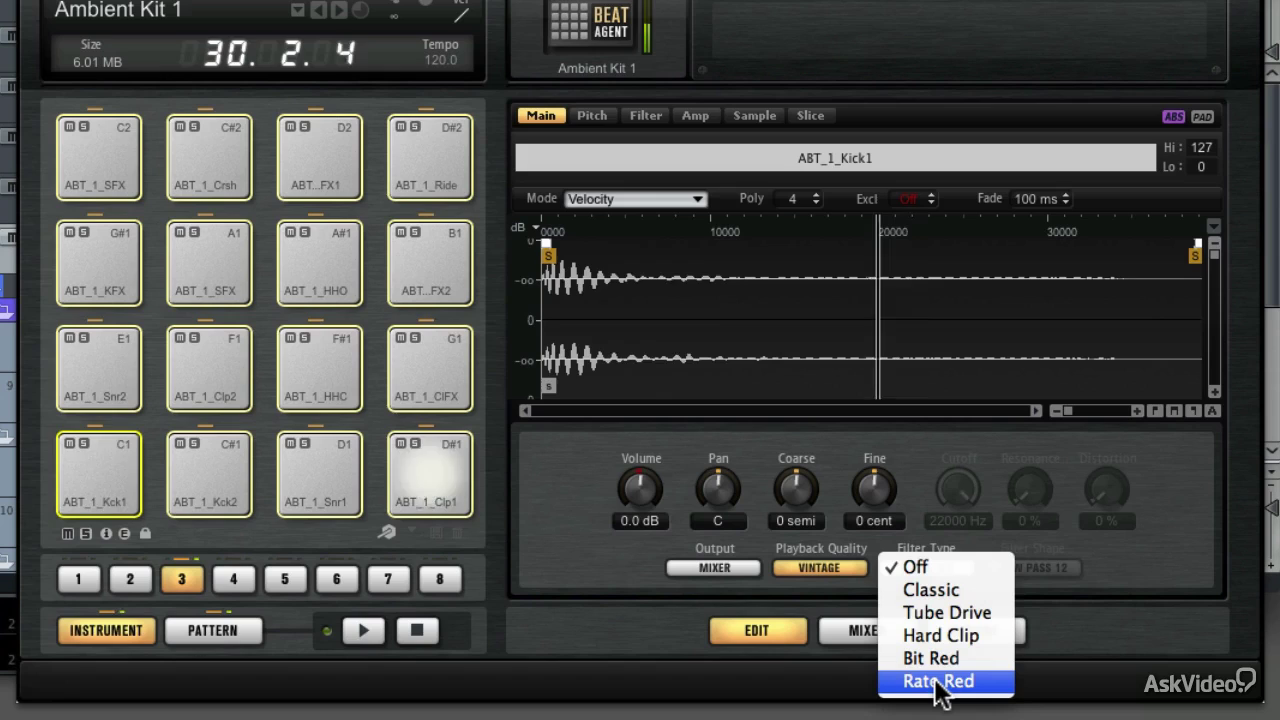
pyautogui.click(938, 682)
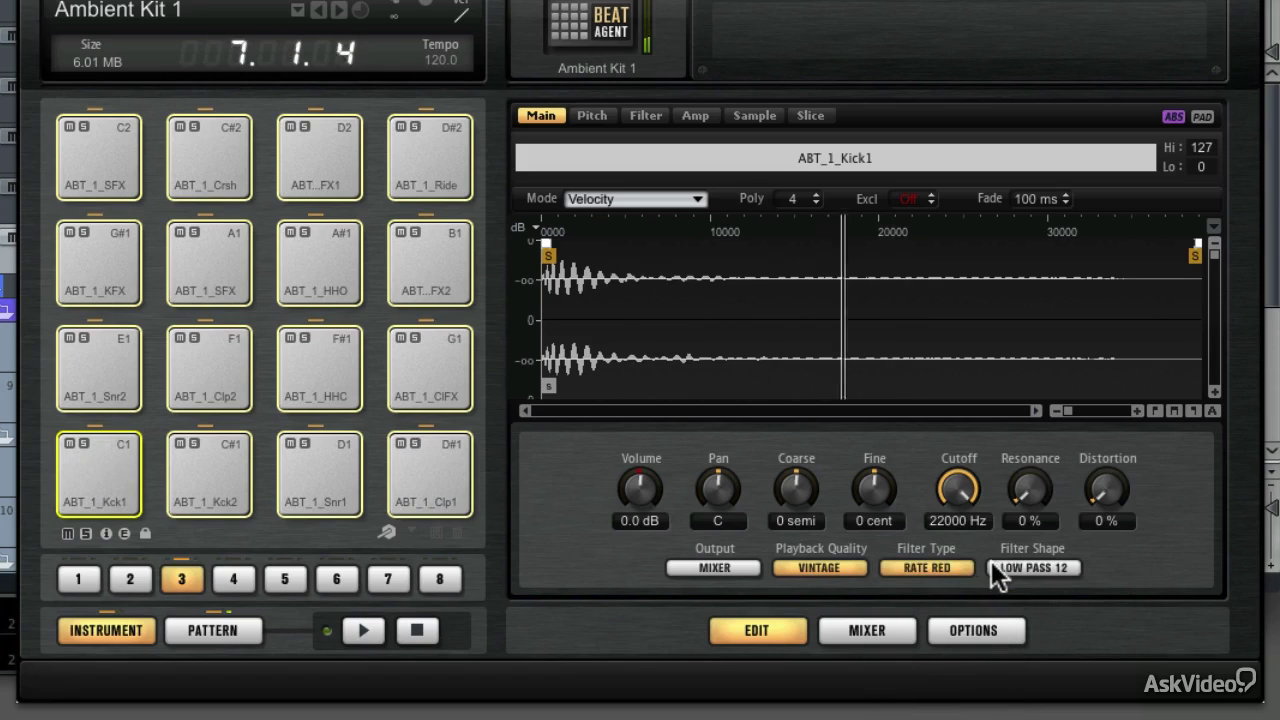
pyautogui.click(1050, 566)
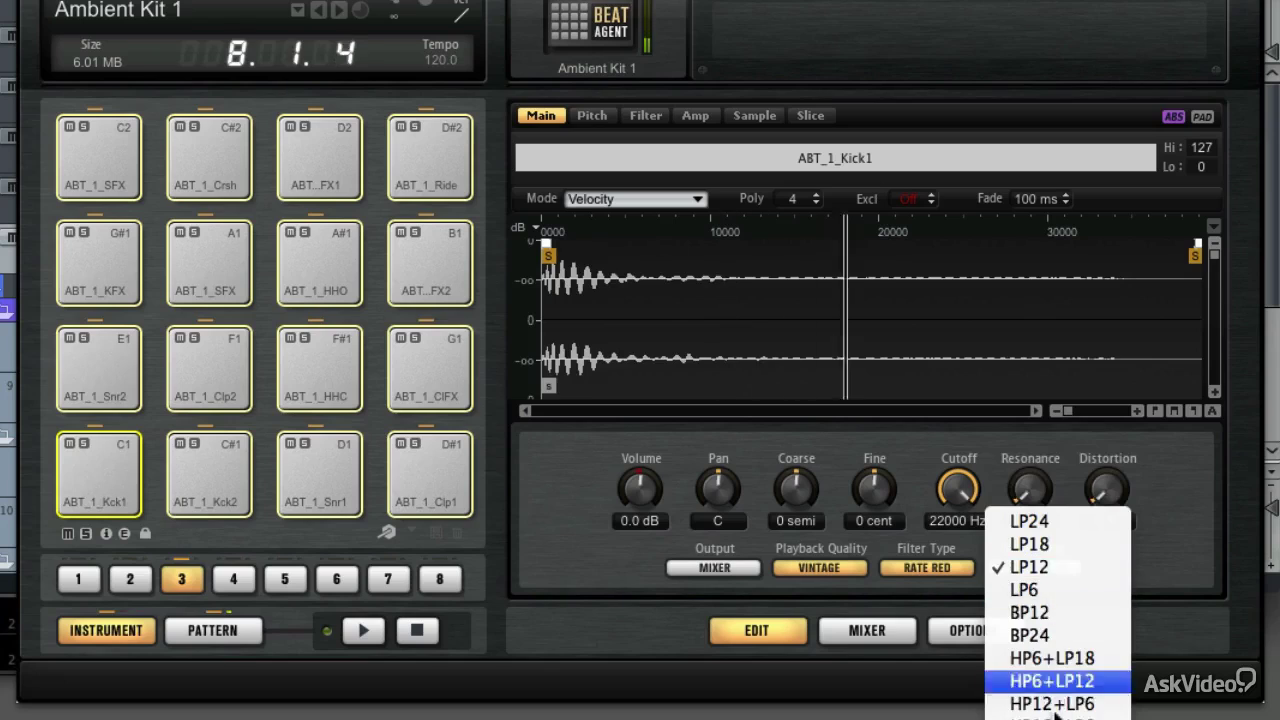
pyautogui.moveTo(1050, 712)
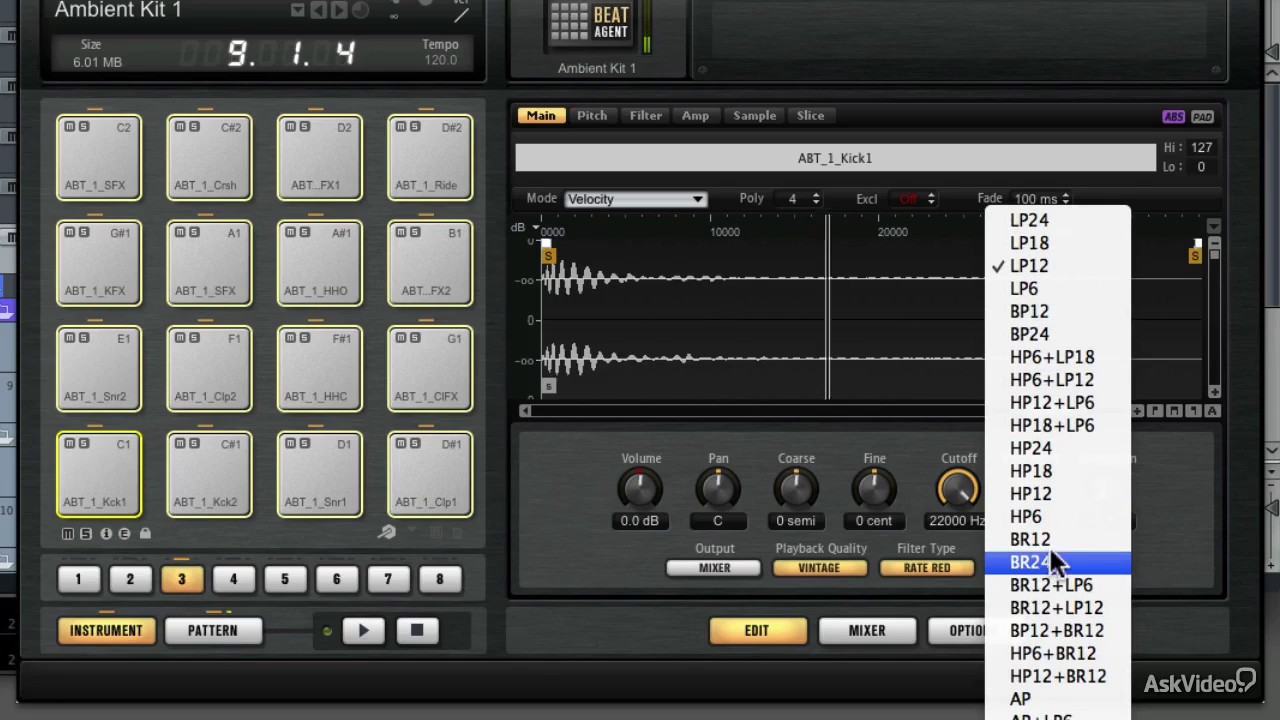
pyautogui.click(1063, 264)
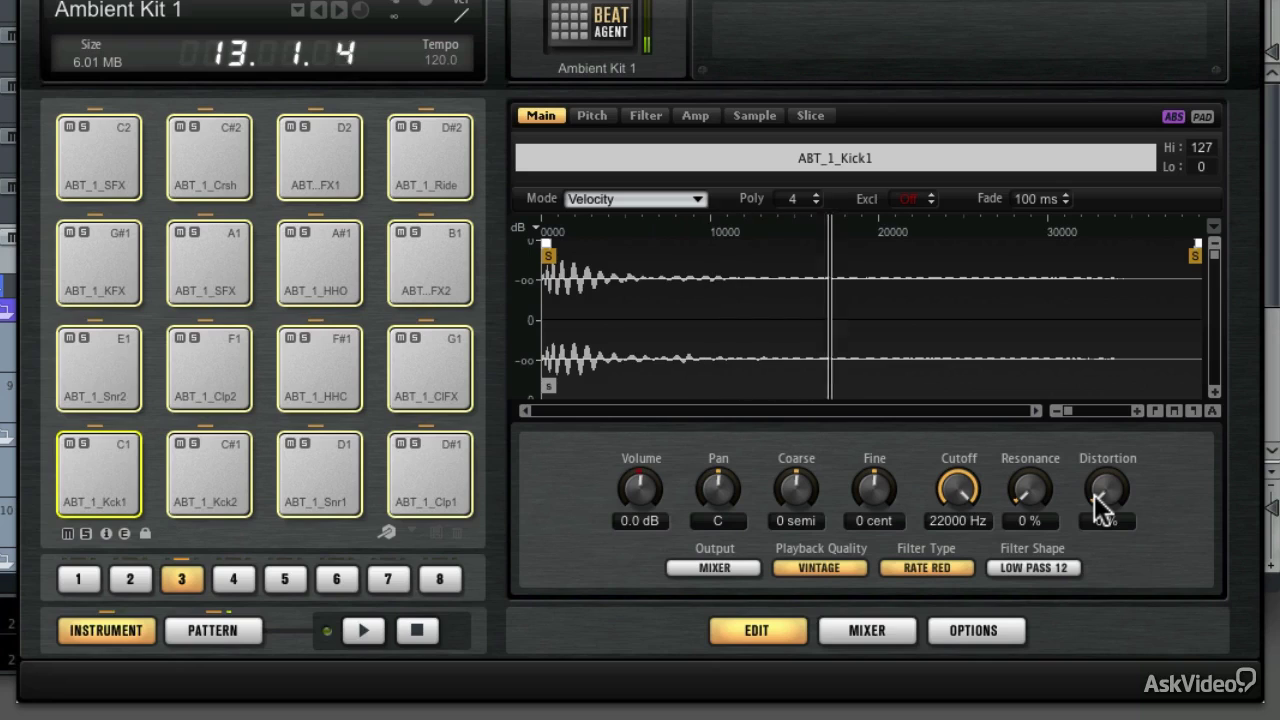
# Raise filter distortion to 79% and resonance to 70%, and adjust the cutoff.
pyautogui.moveTo(1094, 495); pyautogui.dragTo(1113, 360)
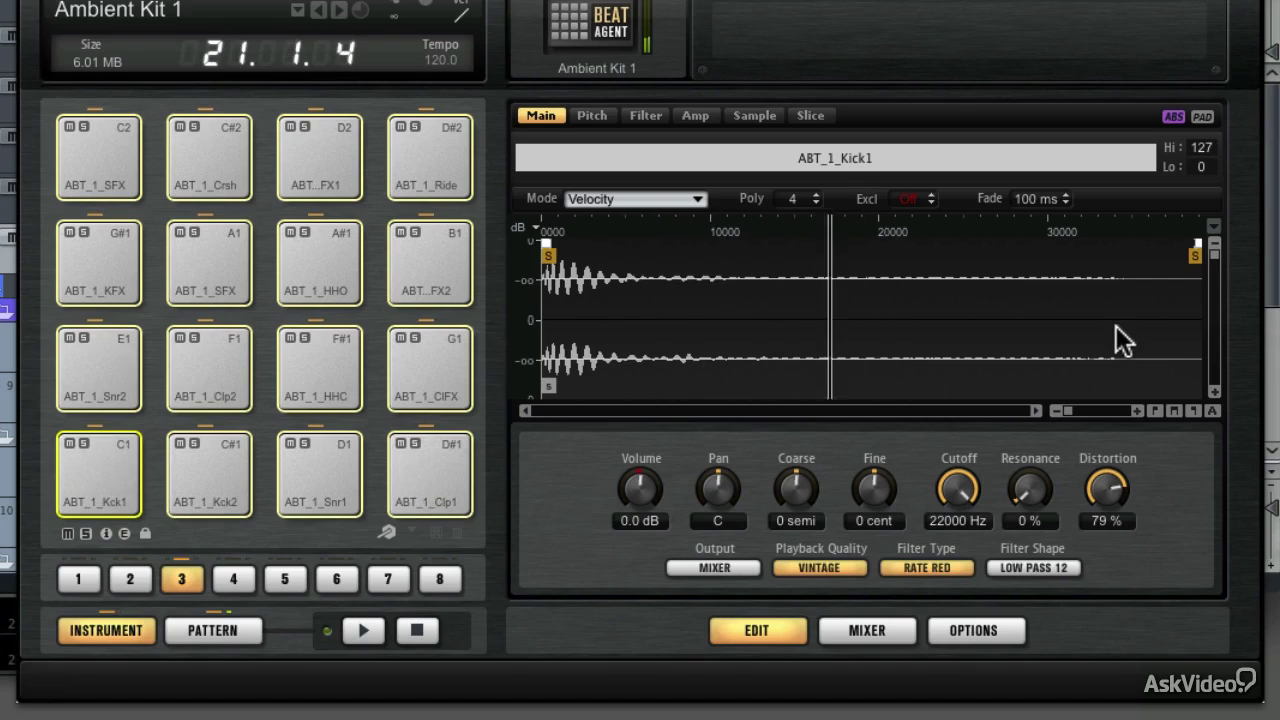
pyautogui.moveTo(950, 477); pyautogui.dragTo(949, 509)
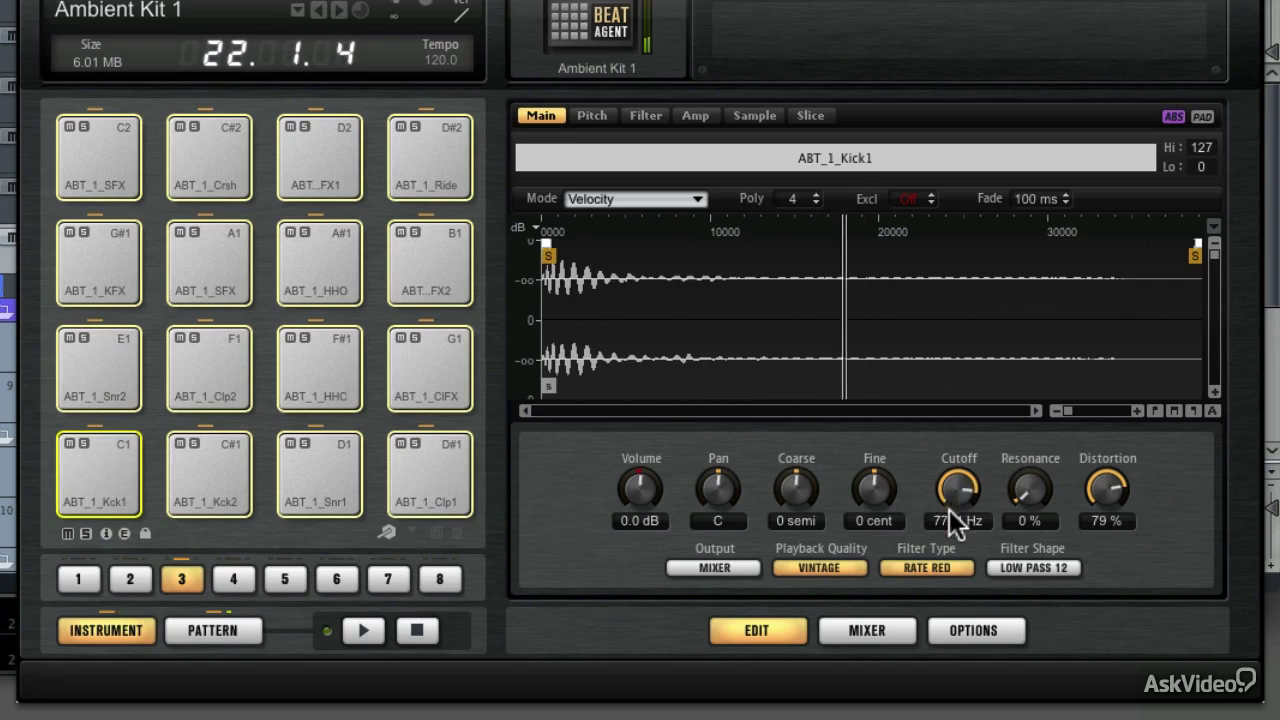
pyautogui.moveTo(1024, 493); pyautogui.dragTo(1057, 351)
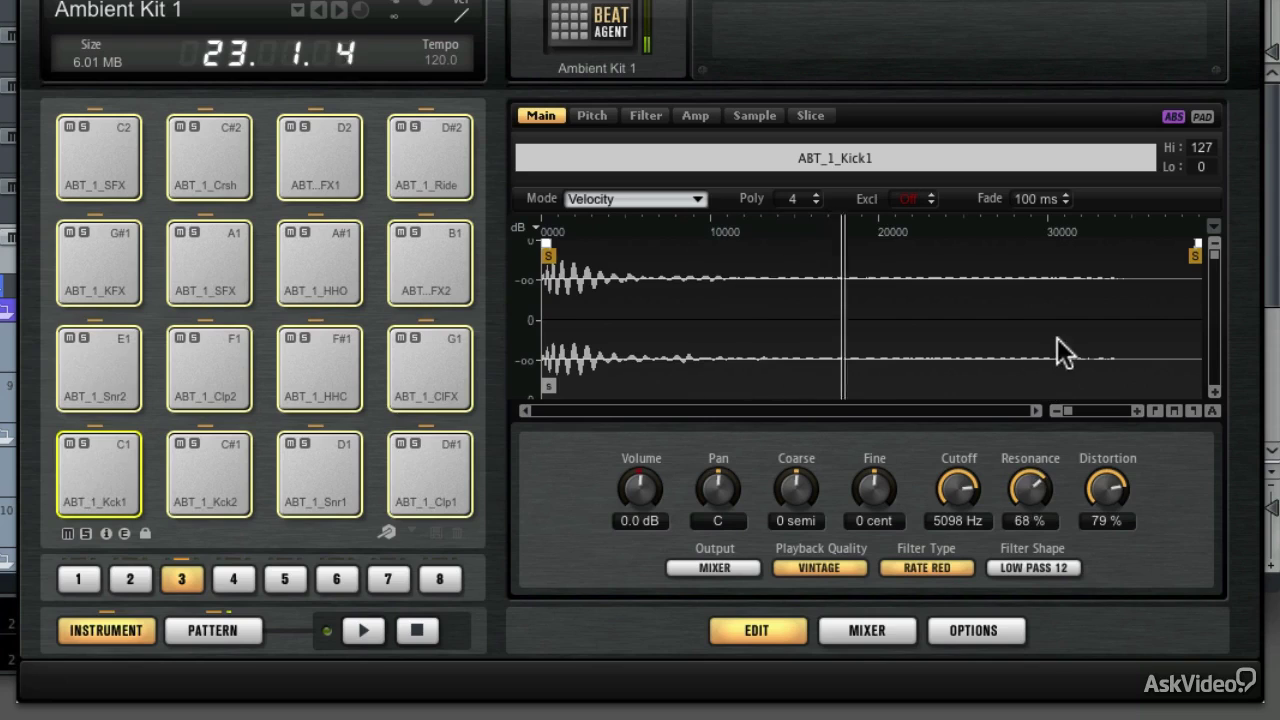
pyautogui.moveTo(958, 490); pyautogui.dragTo(954, 397)
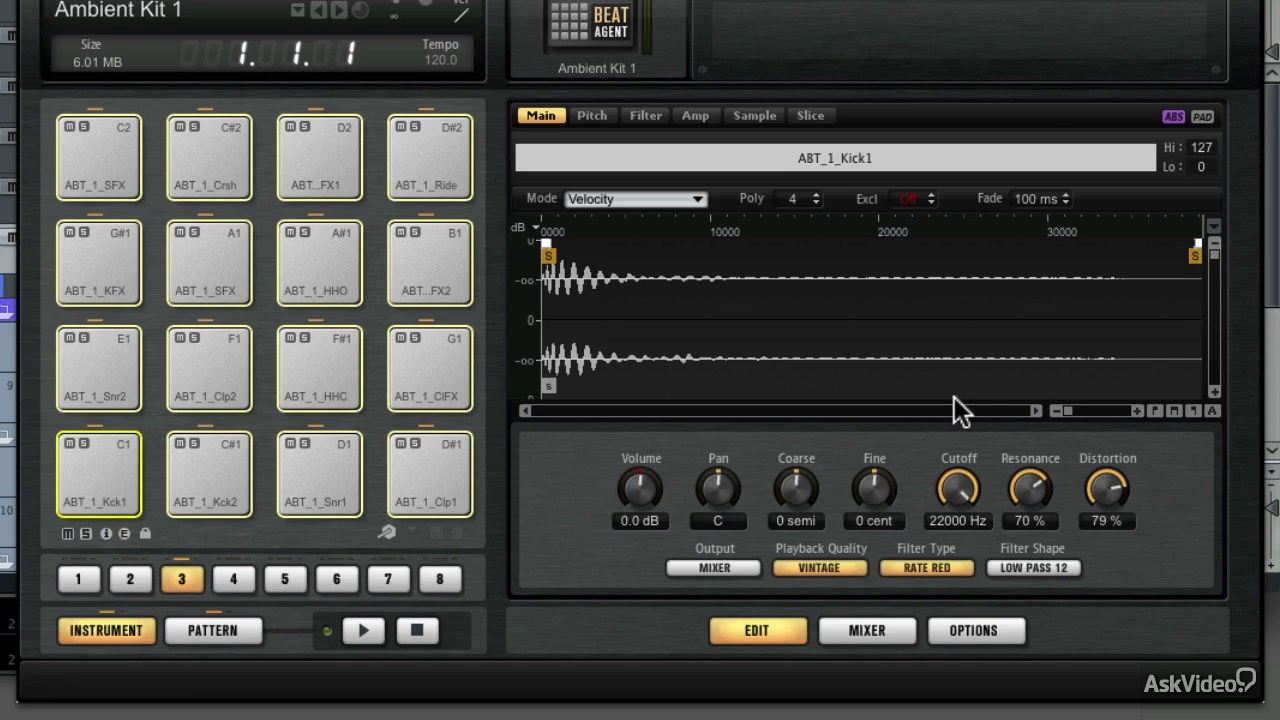
# Open the Mixer page, view the AUX and Master channels, and browse Master insert effects without adding one.
pyautogui.click(870, 628)
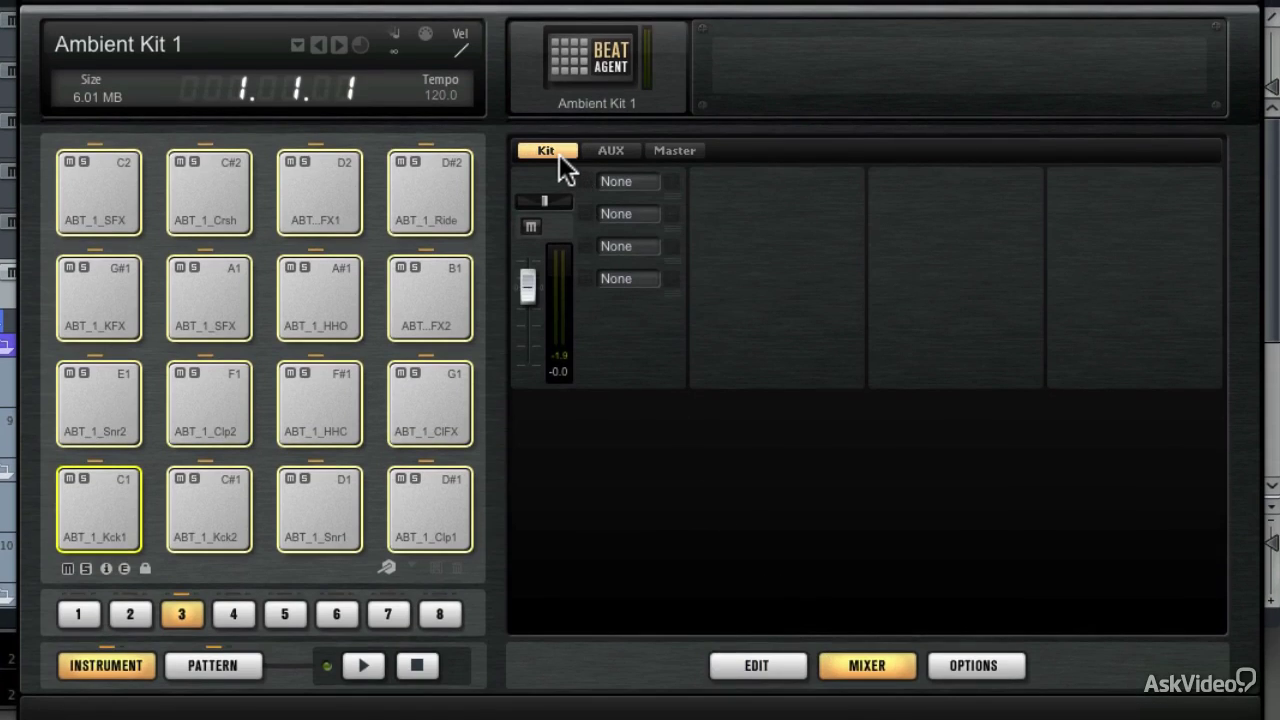
pyautogui.click(597, 148)
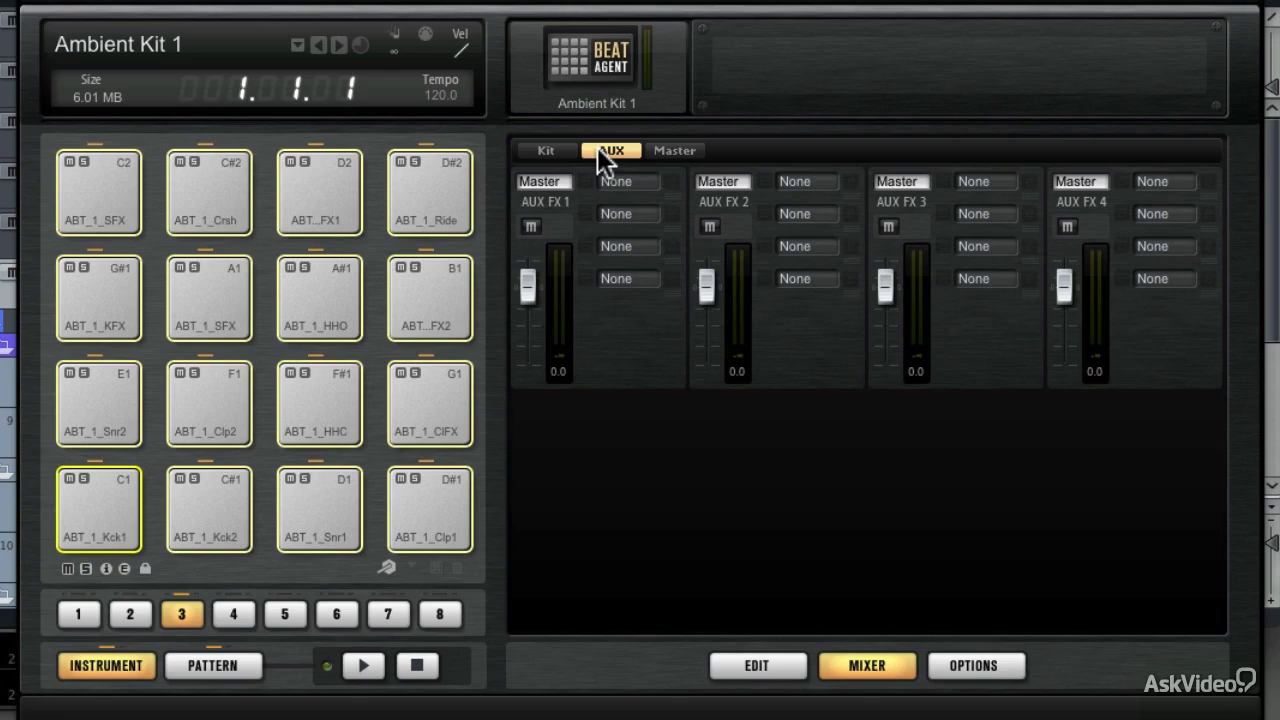
pyautogui.click(690, 151)
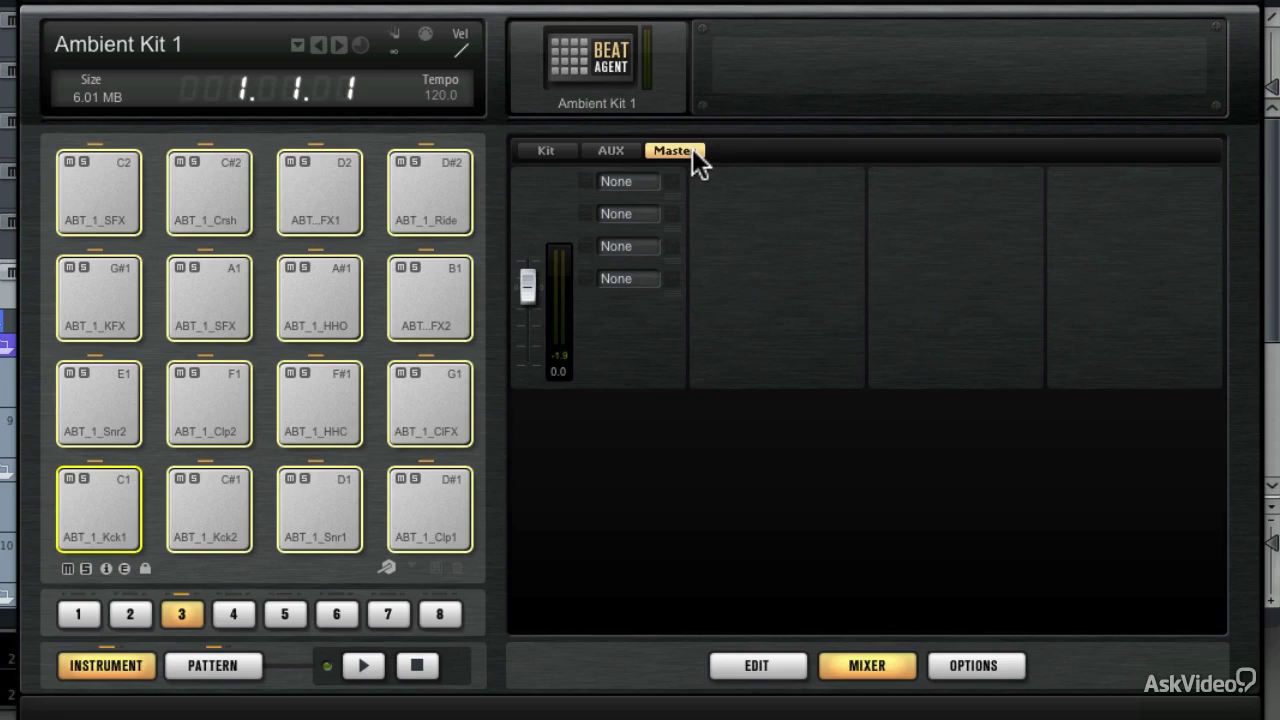
pyautogui.click(625, 182)
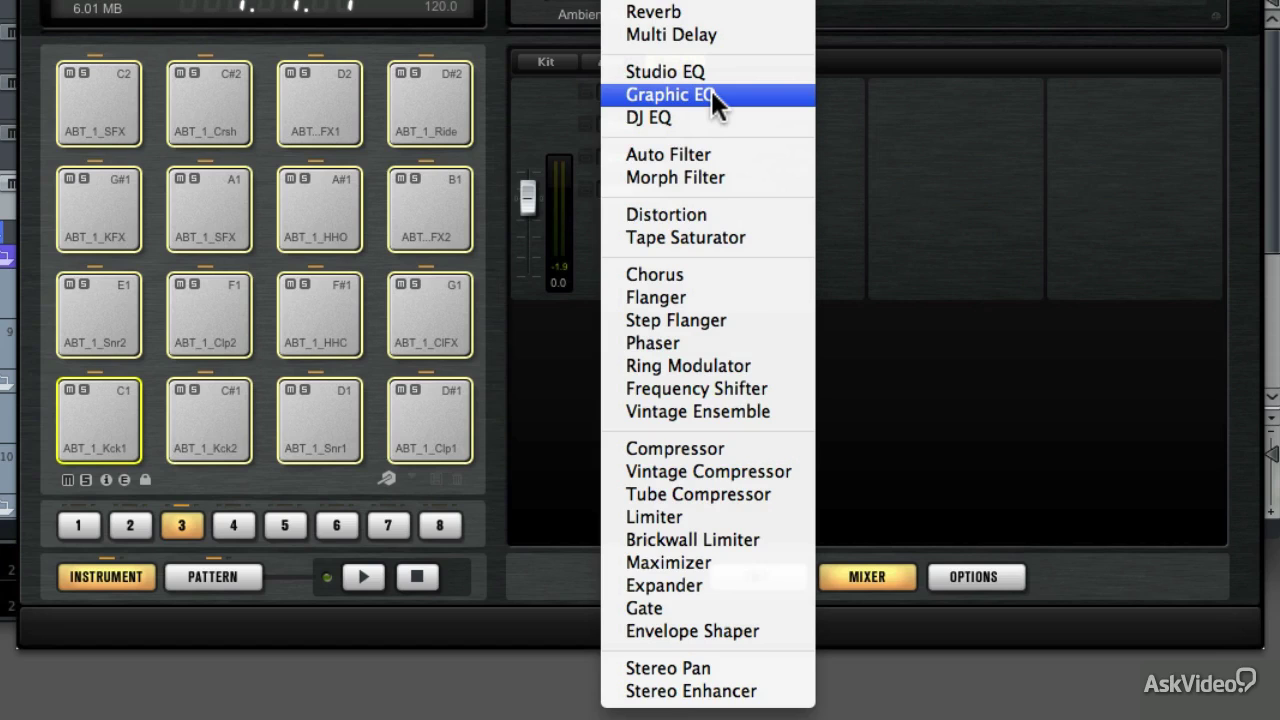
pyautogui.click(871, 95)
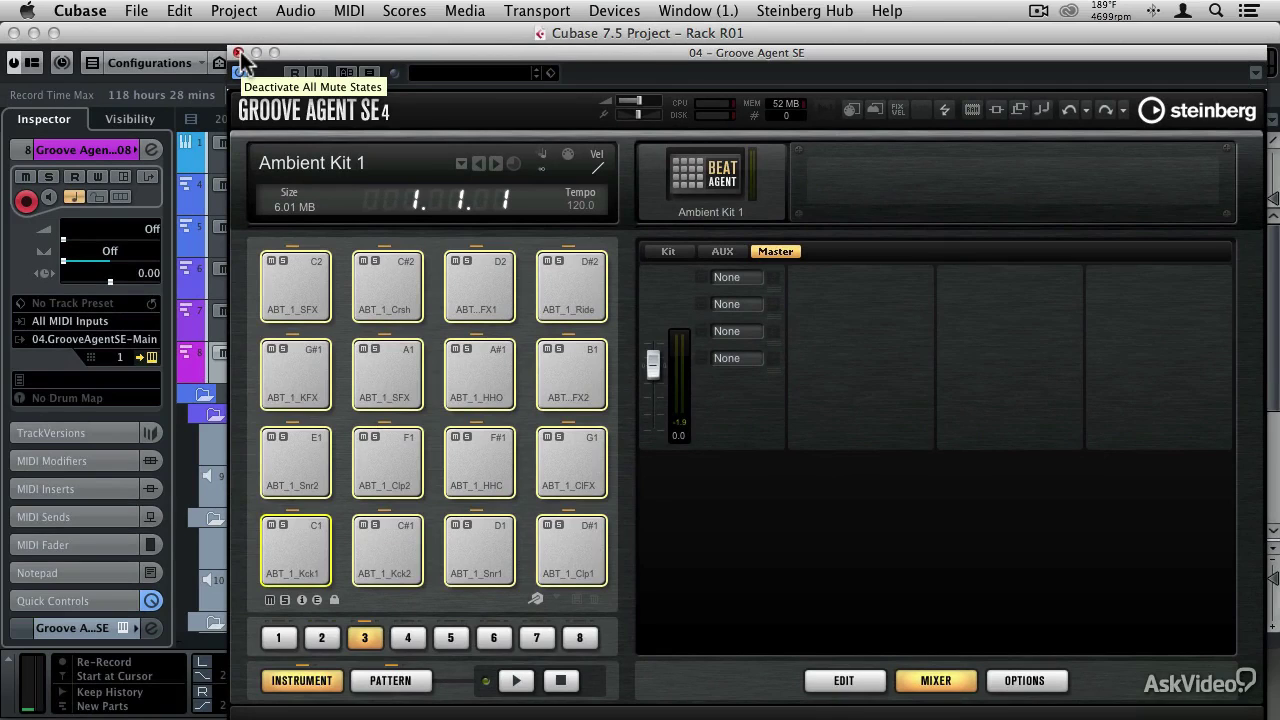
# Close the plugin window and create a drum map from the instrument for track Groove Agent SE 08.
pyautogui.click(238, 53)
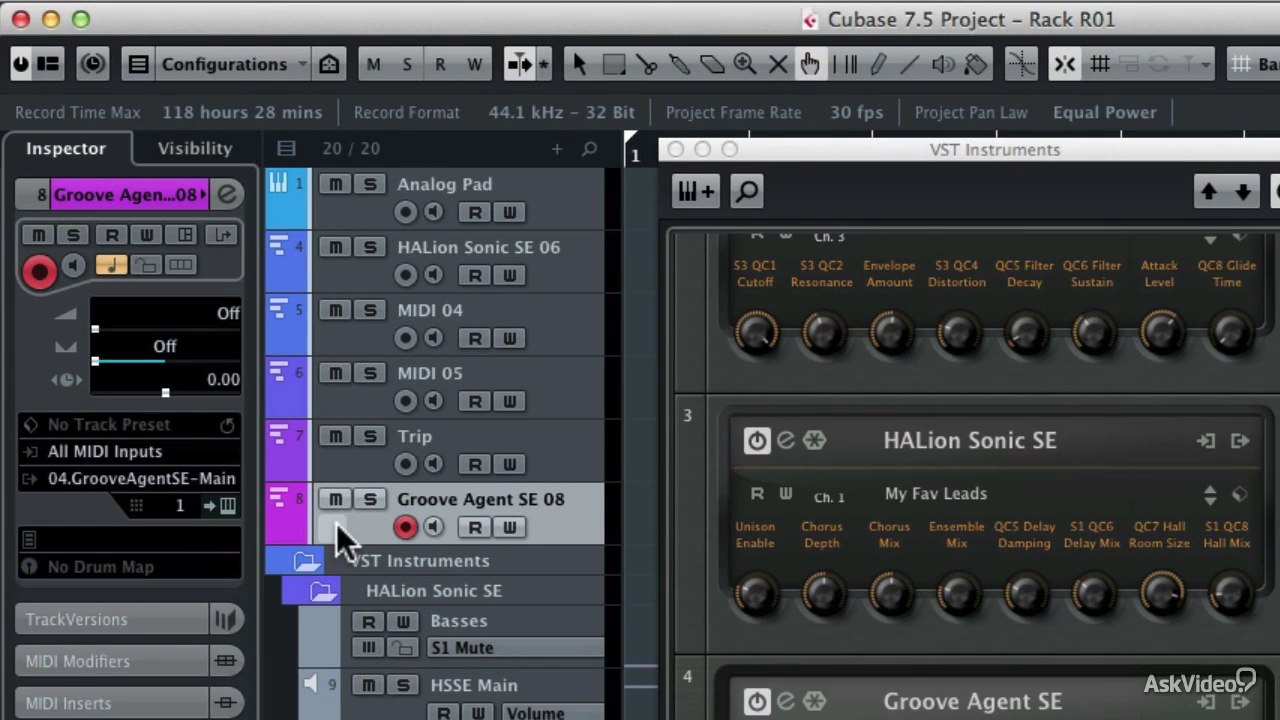
pyautogui.click(166, 566)
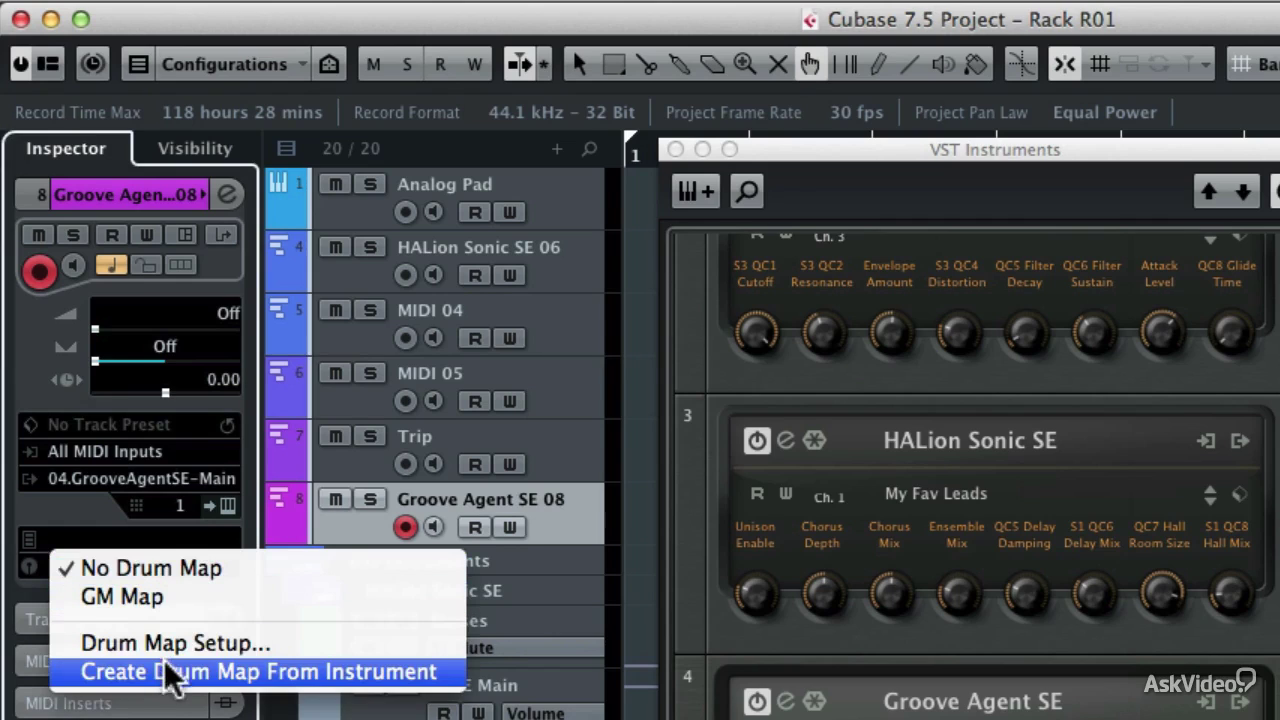
pyautogui.click(321, 683)
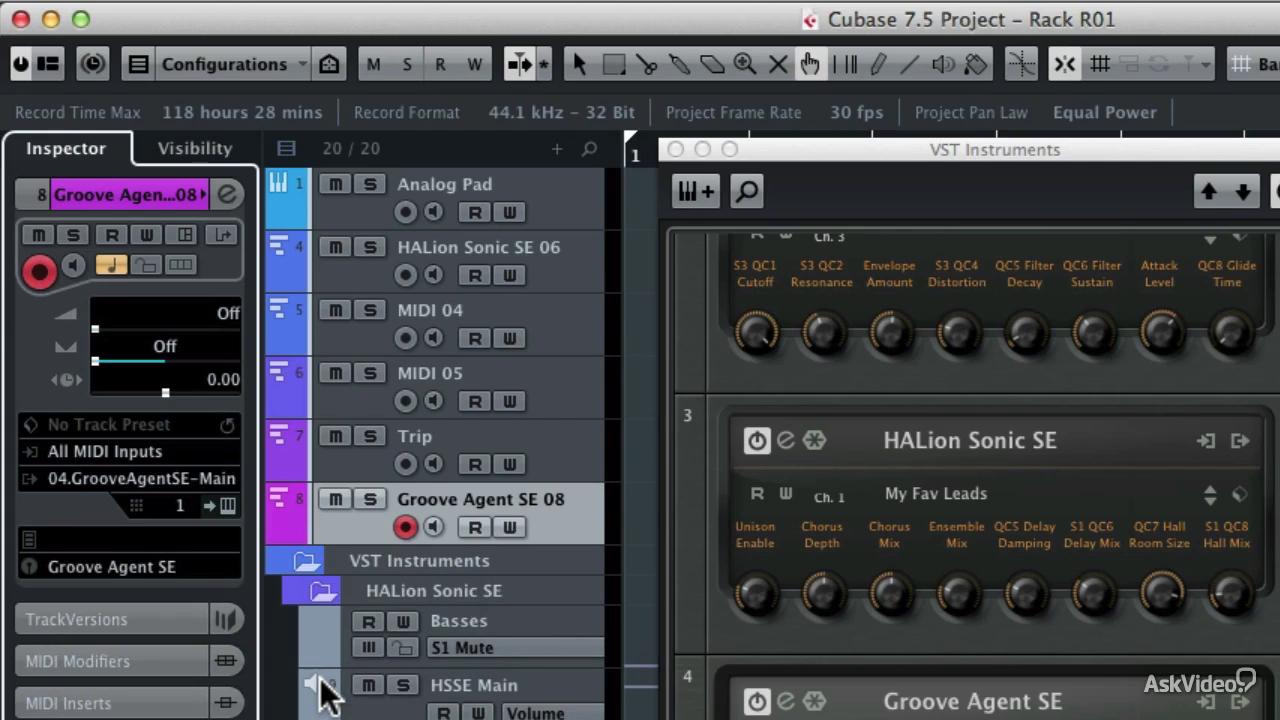
# Draw a new MIDI part from bar 1 on track 8 (Groove Agent SE 08) and open it in the Drum Editor.
pyautogui.click(676, 149)
pyautogui.click(579, 64)
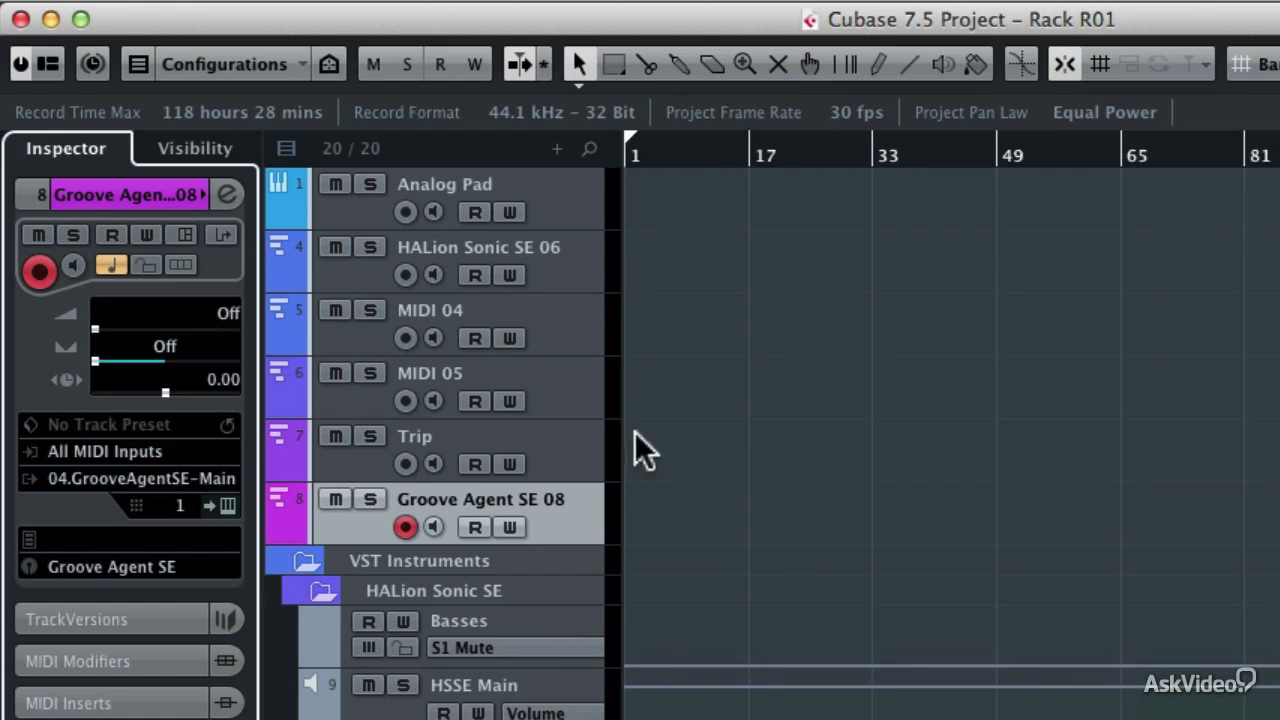
pyautogui.press('8')
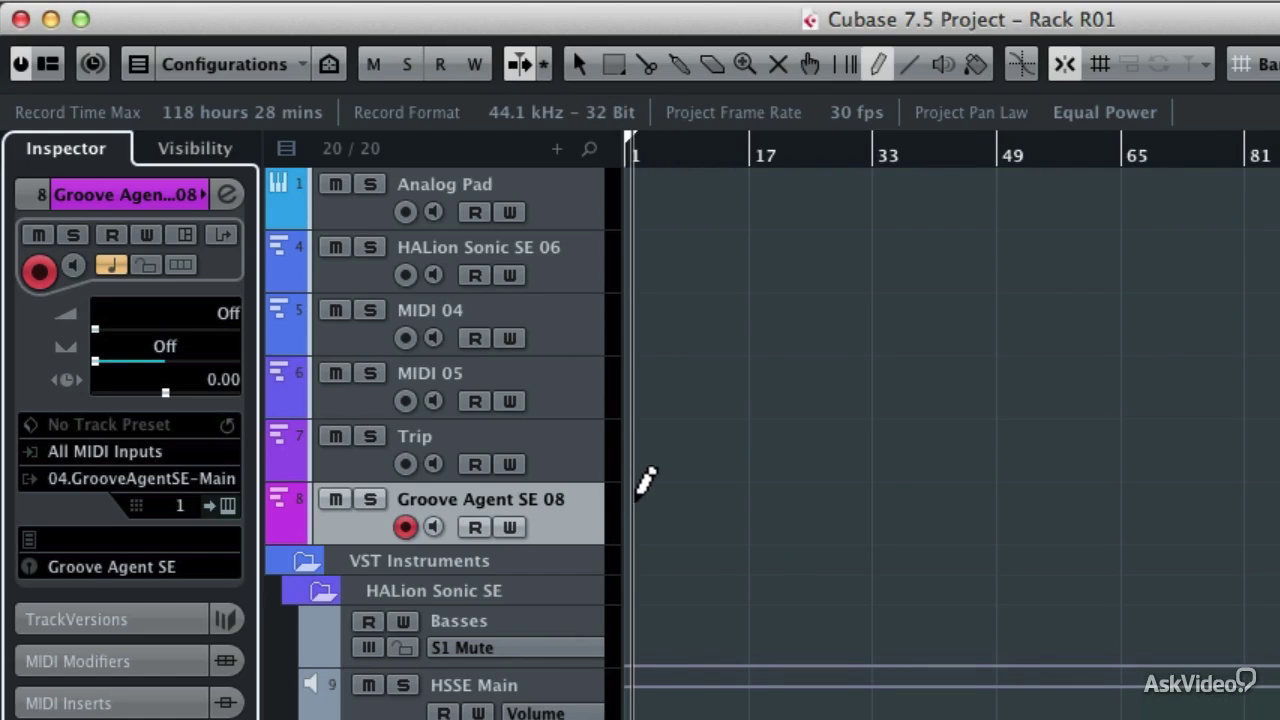
pyautogui.moveTo(637, 490); pyautogui.dragTo(768, 497)
pyautogui.press('1')
pyautogui.doubleClick(723, 500)
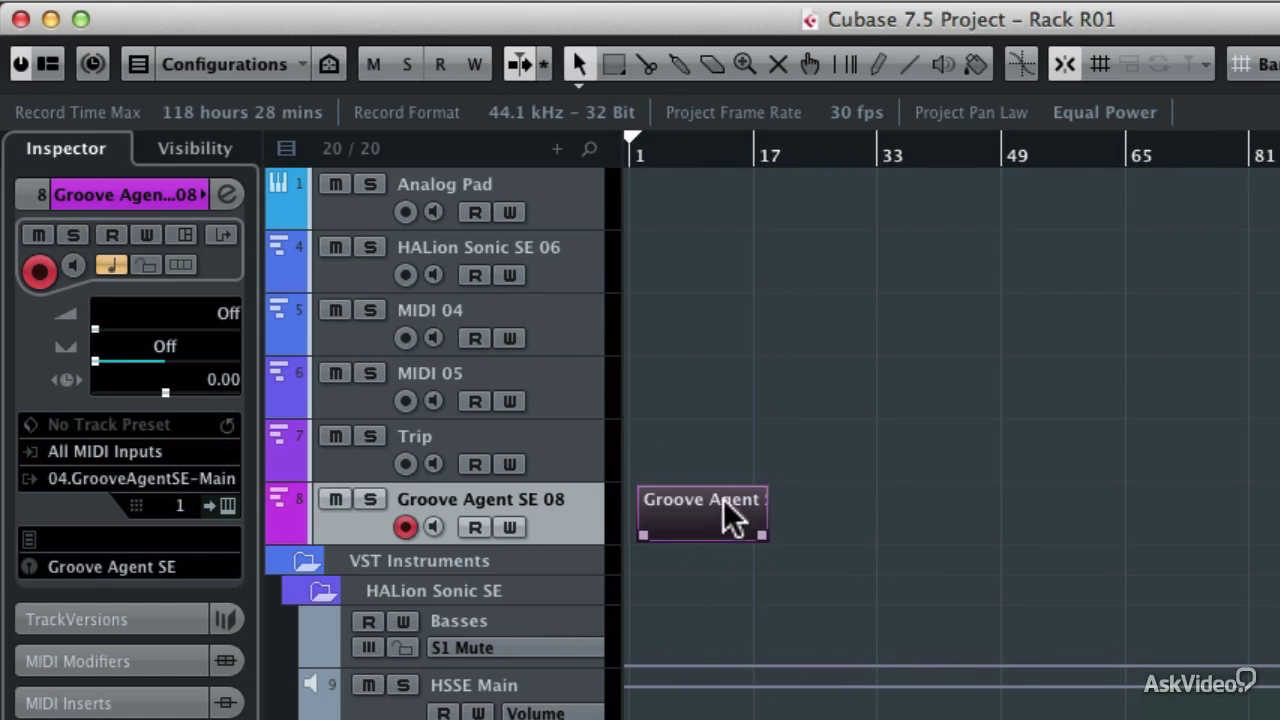